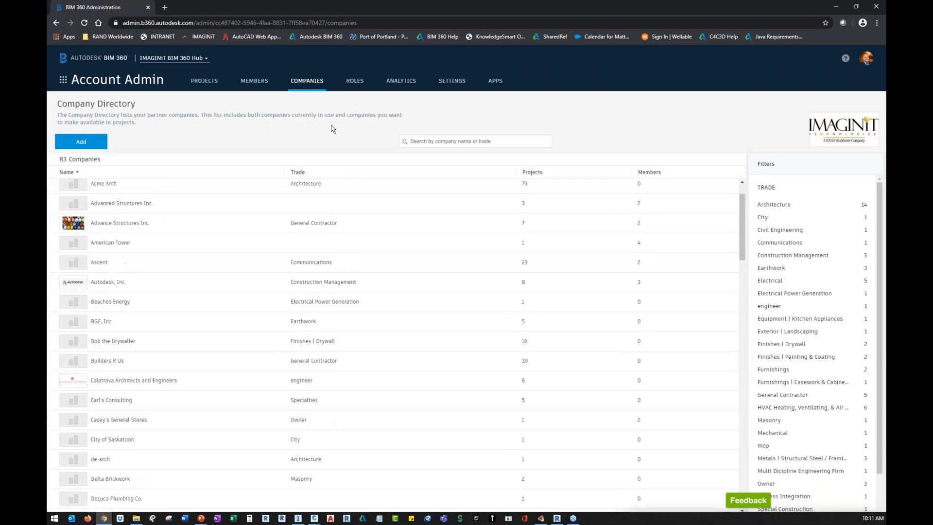
# - View the account's roles list, then search the projects for "c4" and open the C4C3D Demo project
pyautogui.click(357, 84)
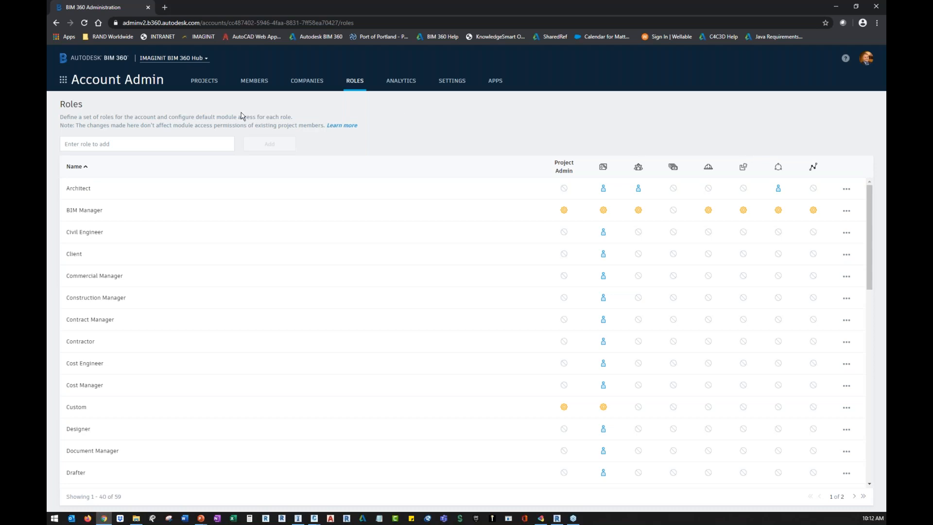
pyautogui.click(189, 60)
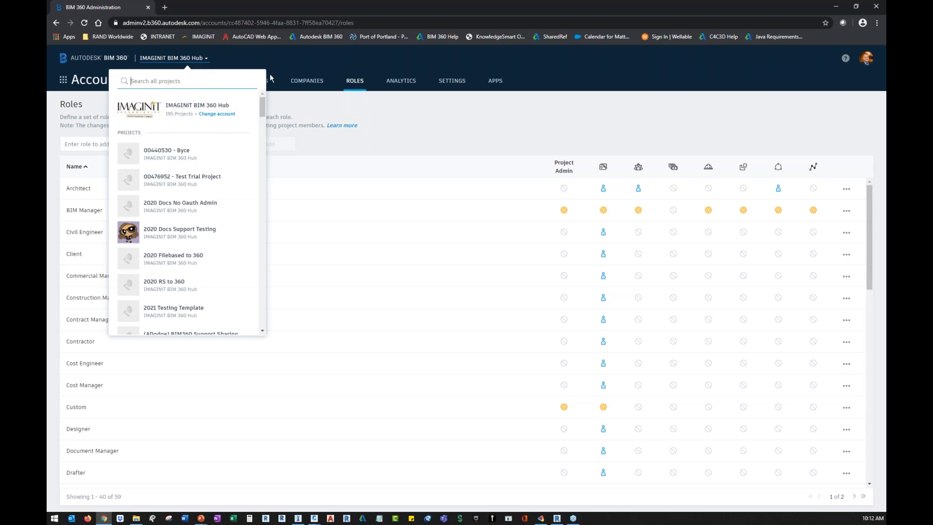
pyautogui.write('c4')
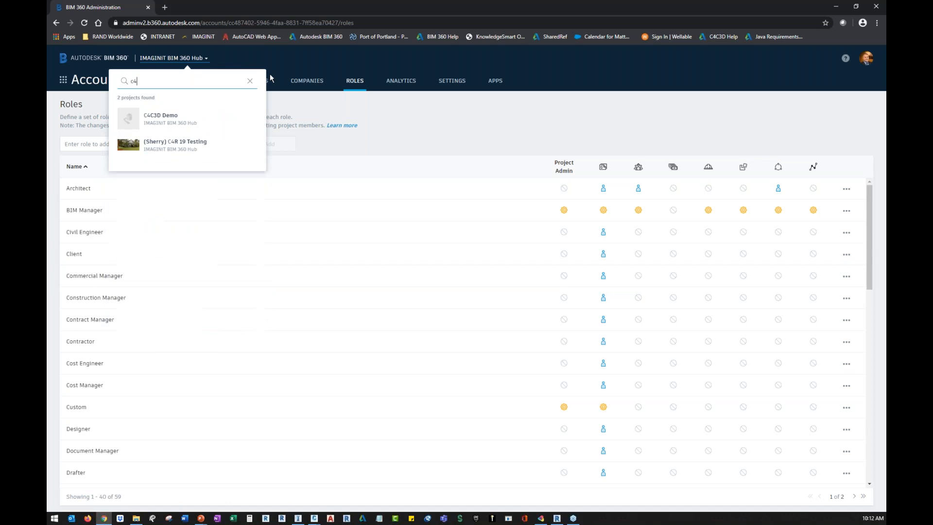
pyautogui.click(203, 121)
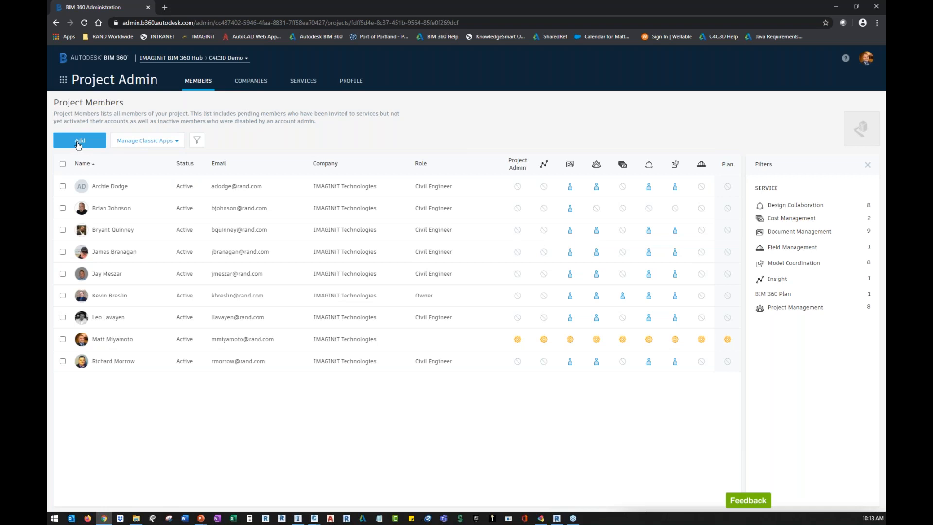
# - View the project's companies and open the project's Document Management module
pyautogui.click(253, 82)
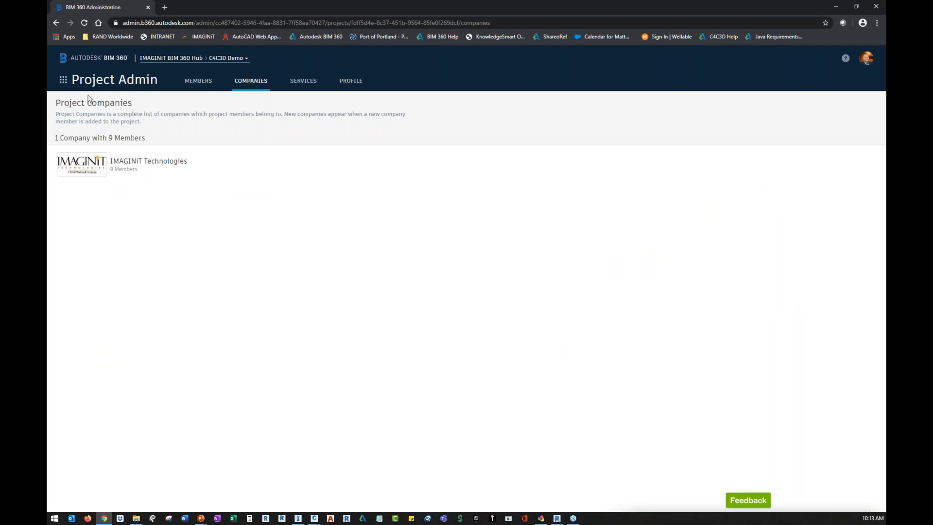
pyautogui.click(63, 80)
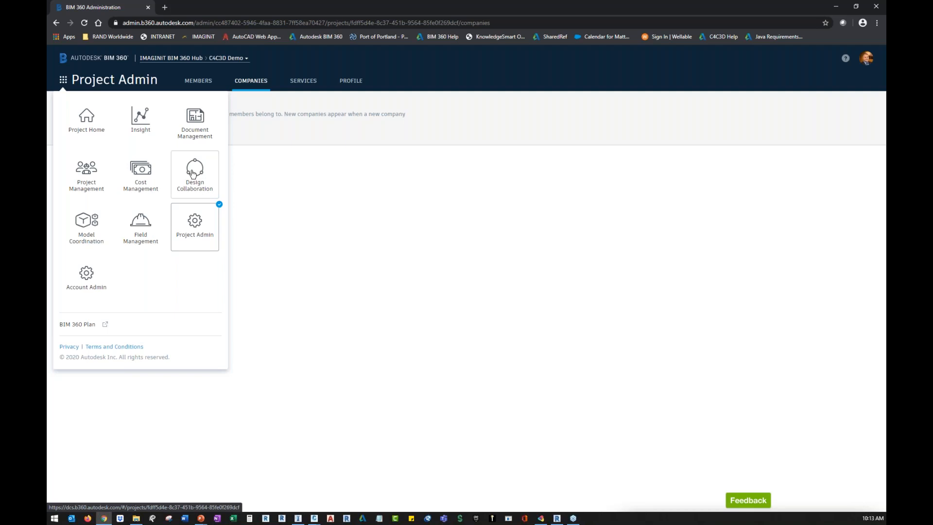
pyautogui.click(194, 134)
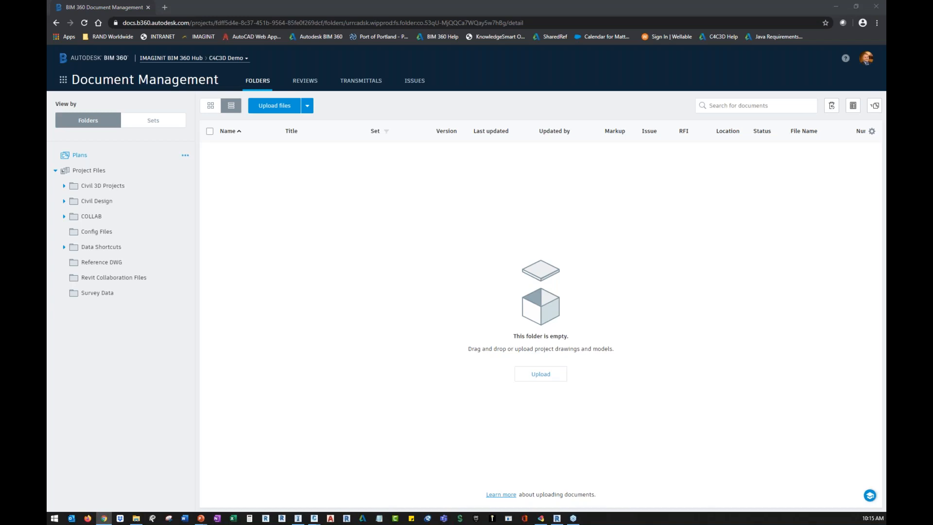
pyautogui.hotkey('alt', 'Tab')
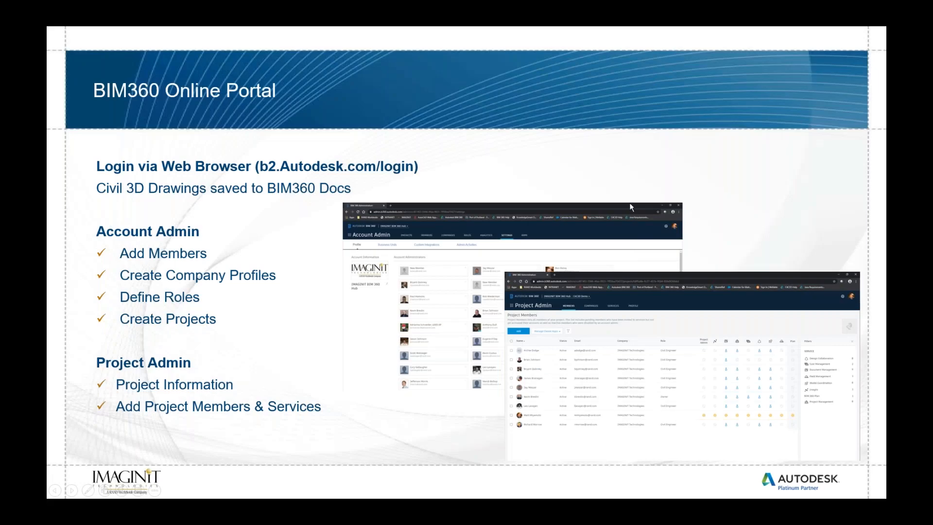
pyautogui.press('Right')
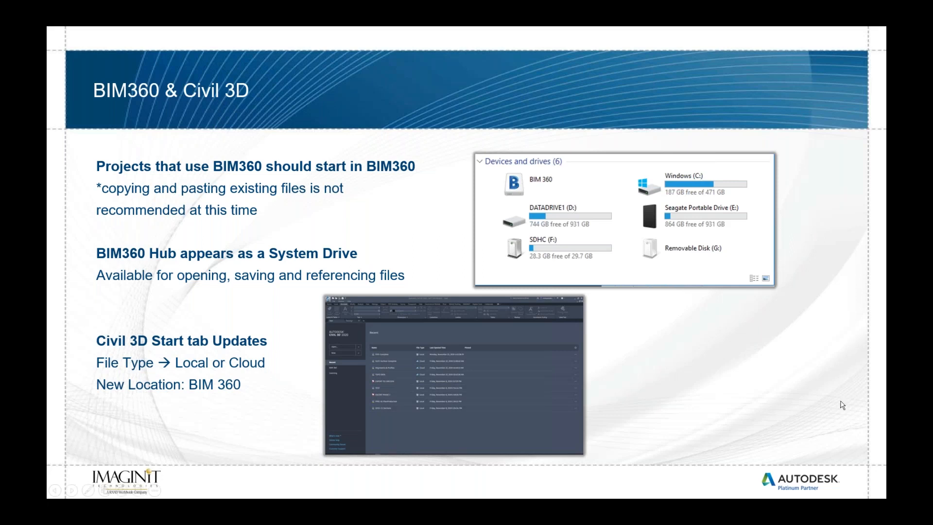
pyautogui.hotkey('alt', 'Tab')
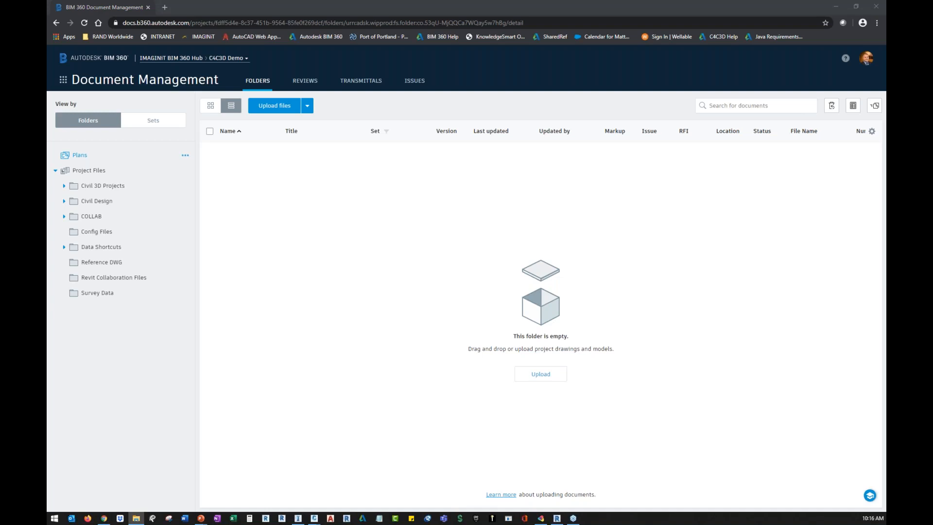
# - Bring File Explorer over the browser and show the This PC drives with a narrower folder tree
pyautogui.moveTo(886, 97); pyautogui.dragTo(652, 98)
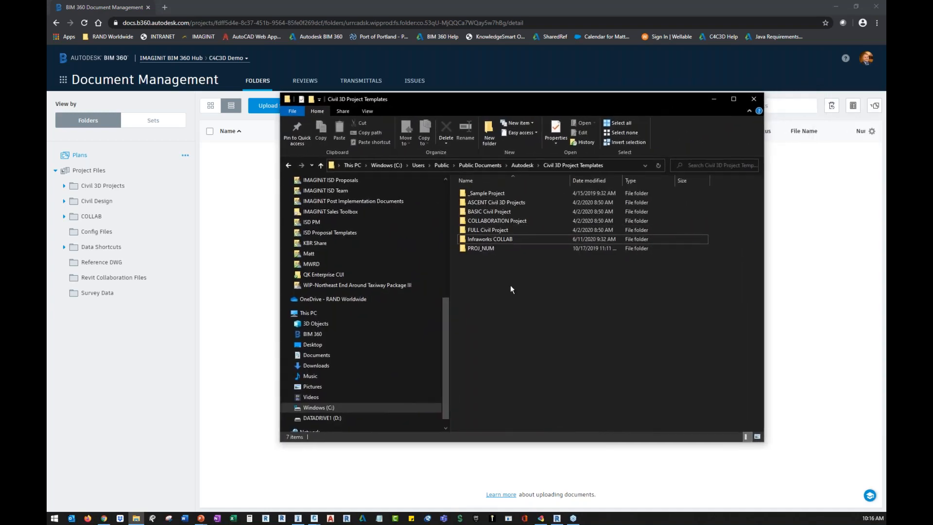
pyautogui.click(311, 335)
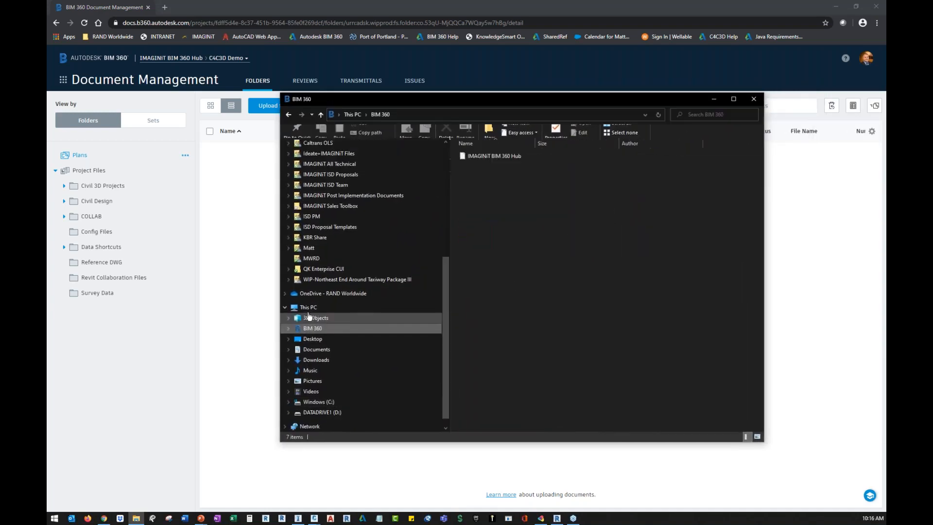
pyautogui.click(308, 309)
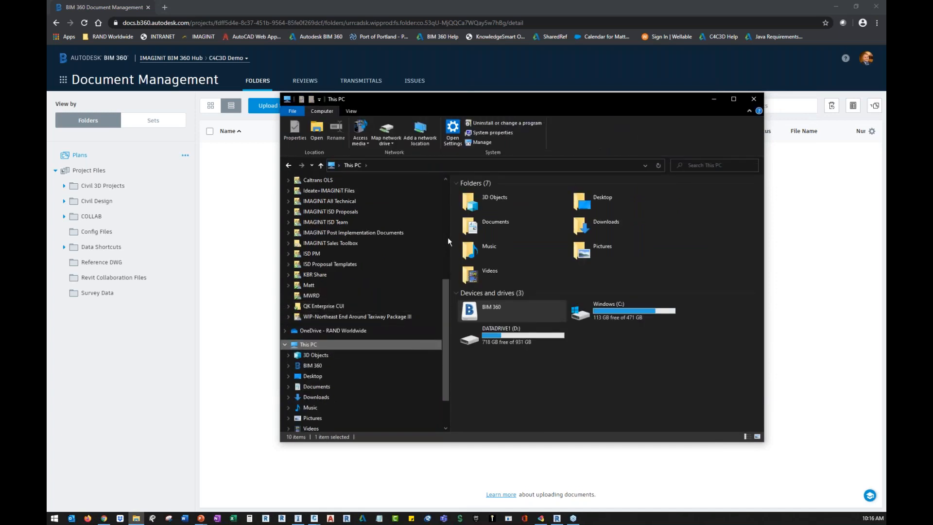
pyautogui.moveTo(447, 241); pyautogui.dragTo(396, 243)
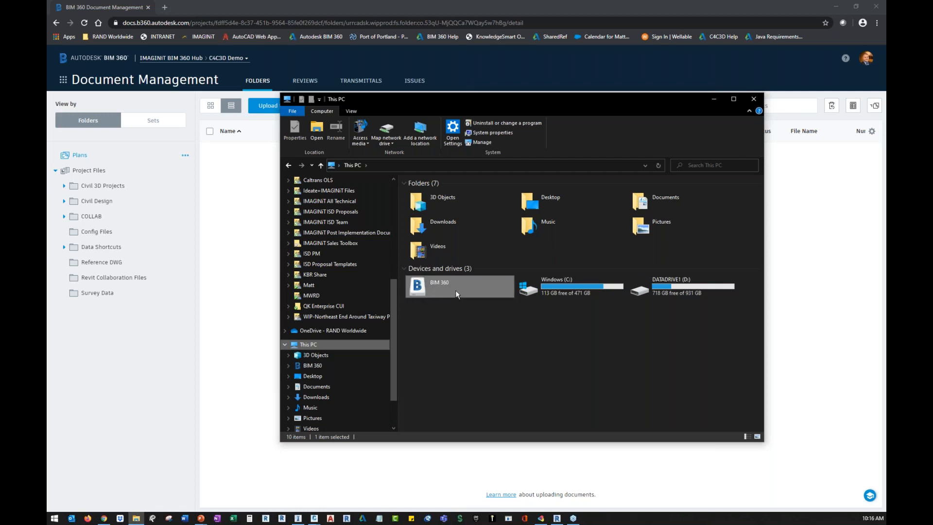
# - Browse the BIM 360 drive through IMAGINiT BIM 360 Hub and C4C3D Demo to Project Files, and move the window away
pyautogui.doubleClick(431, 287)
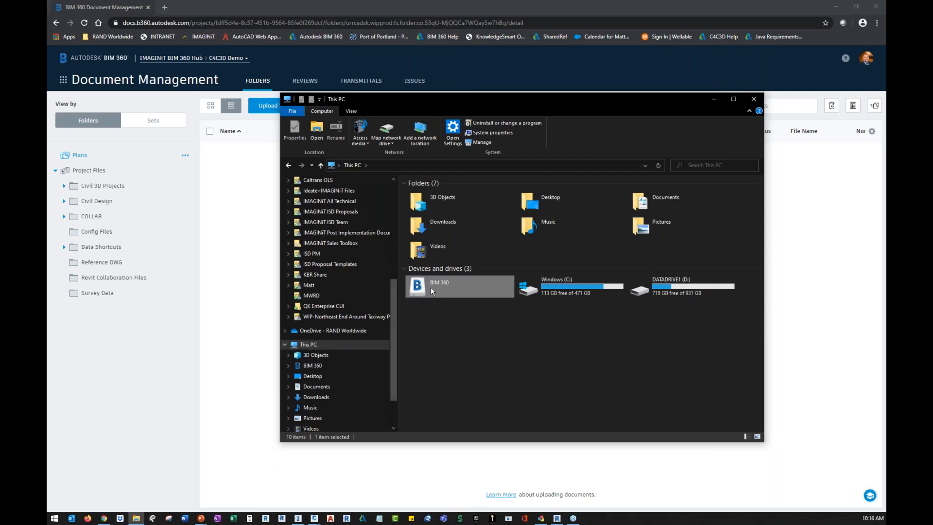
pyautogui.doubleClick(447, 156)
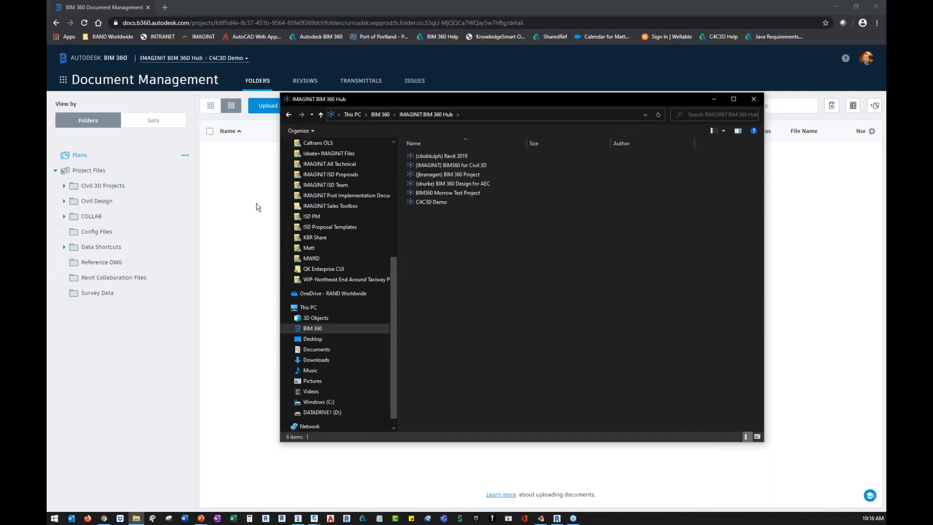
pyautogui.doubleClick(435, 203)
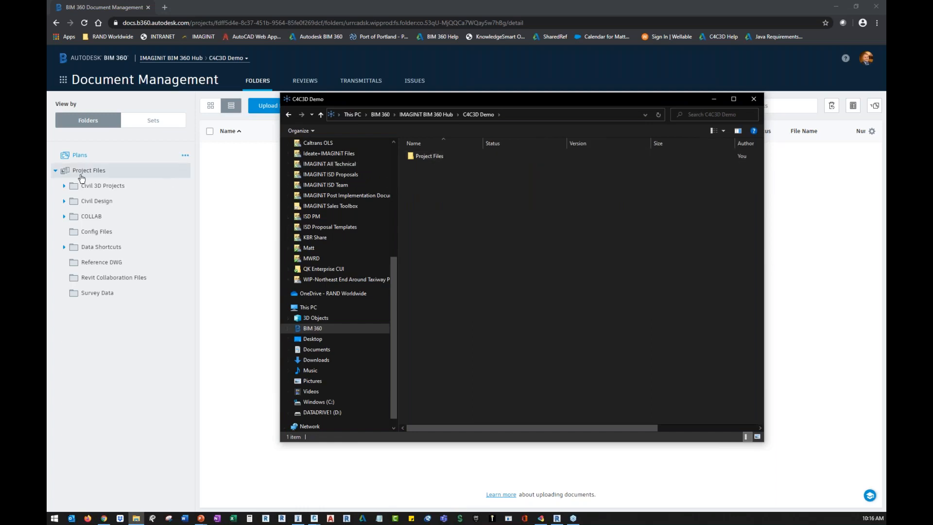
pyautogui.click(424, 157)
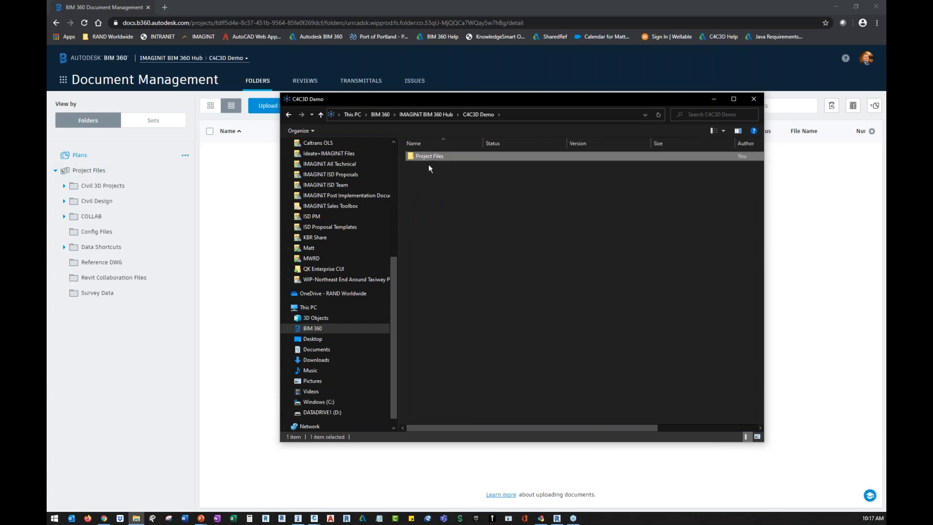
pyautogui.press('Return')
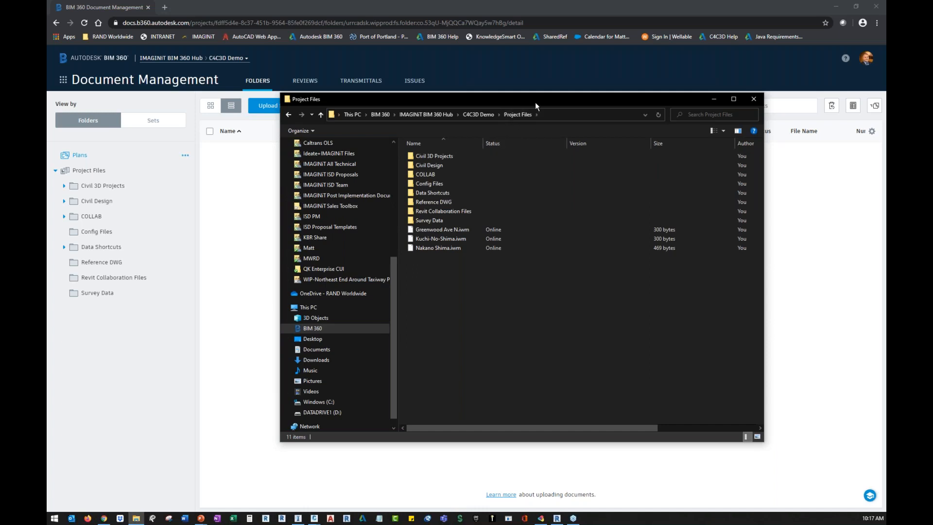
pyautogui.moveTo(534, 101); pyautogui.dragTo(932, 103)
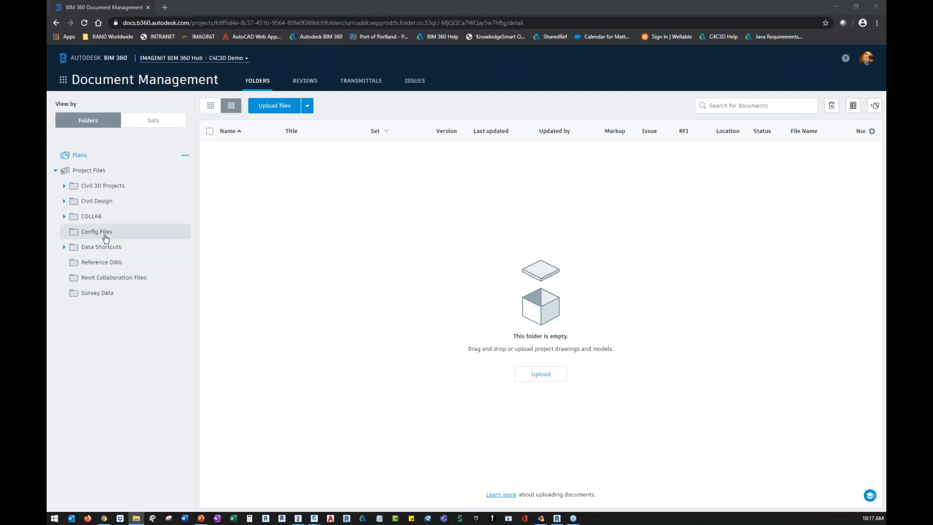
# - Open the Project Files folder in Document Management and review its available folder actions
pyautogui.rightClick(89, 170)
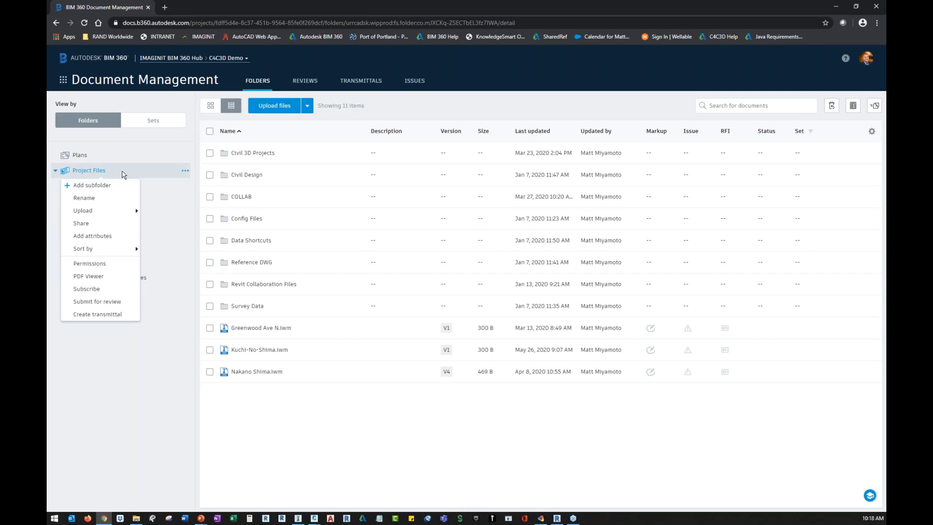
pyautogui.click(185, 171)
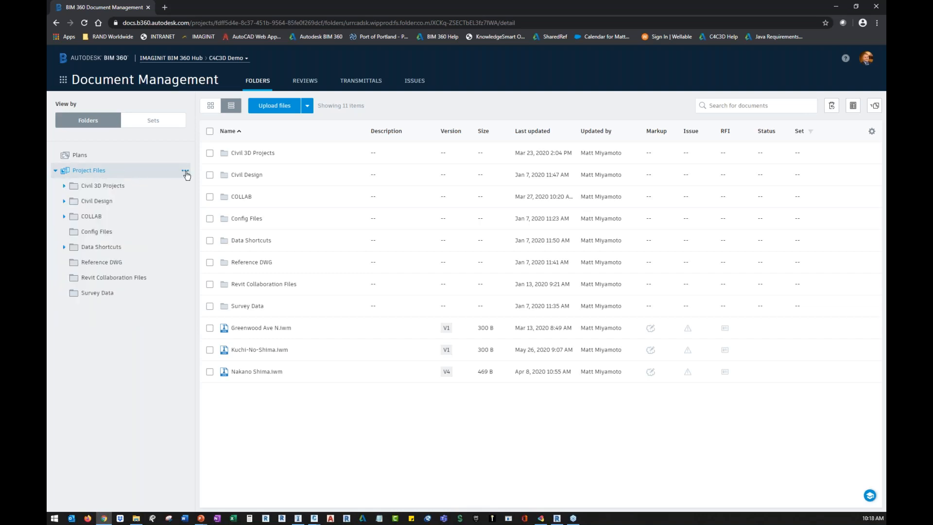
pyautogui.click(186, 174)
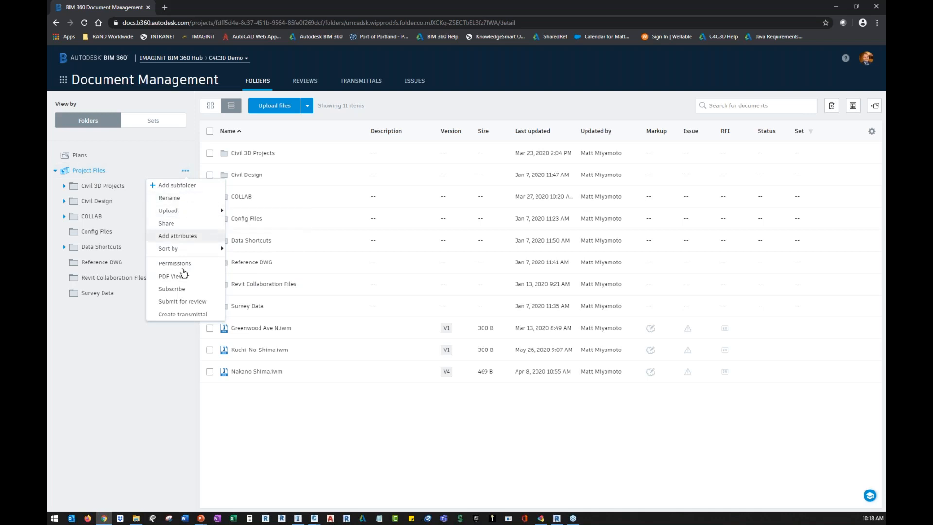
pyautogui.click(156, 397)
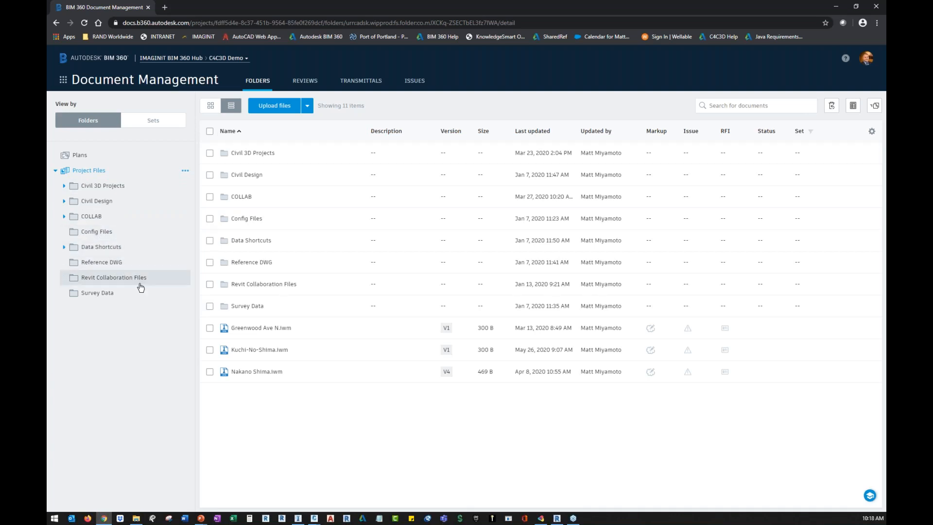
# - Review the permissions of the Revit Collaboration Files folder and close them
pyautogui.click(114, 281)
pyautogui.rightClick(113, 281)
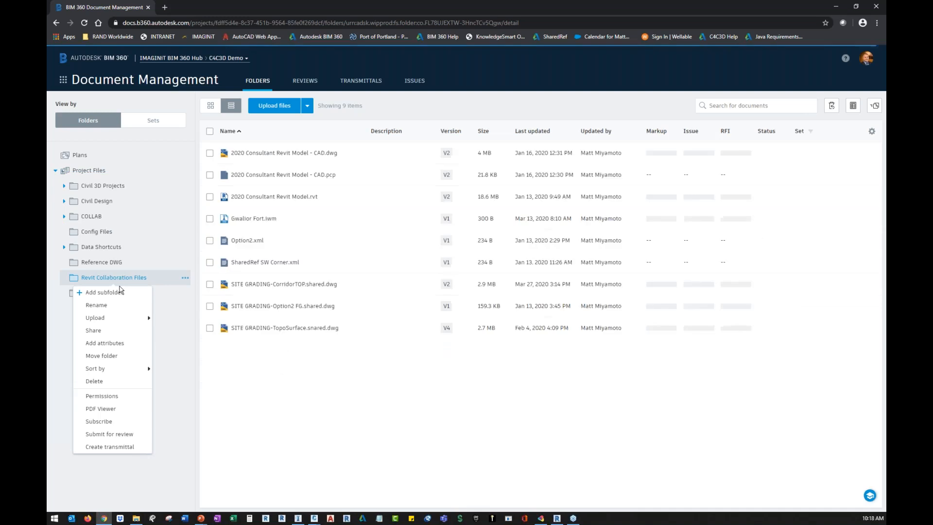
pyautogui.click(116, 396)
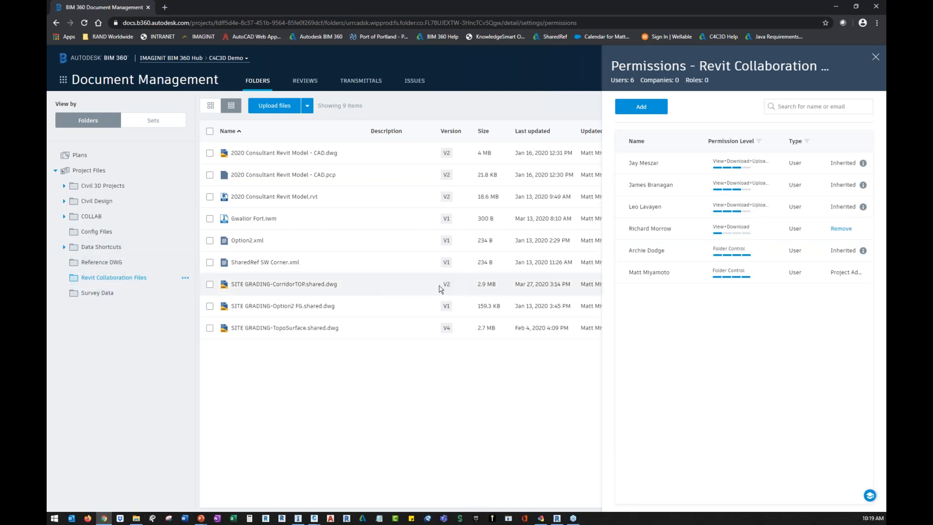
pyautogui.click(874, 60)
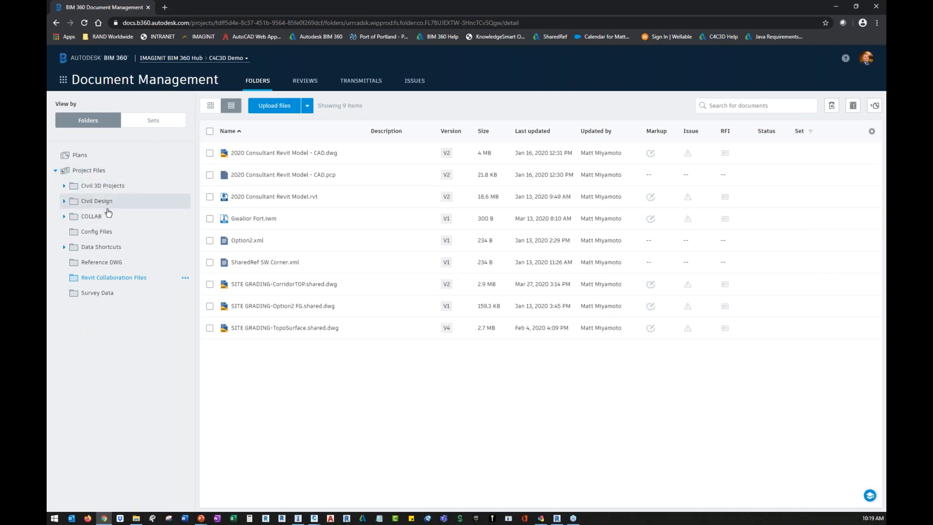
# - View the contents of Project Files and the Civil Design folder, including Civil Design's folder actions
pyautogui.click(92, 172)
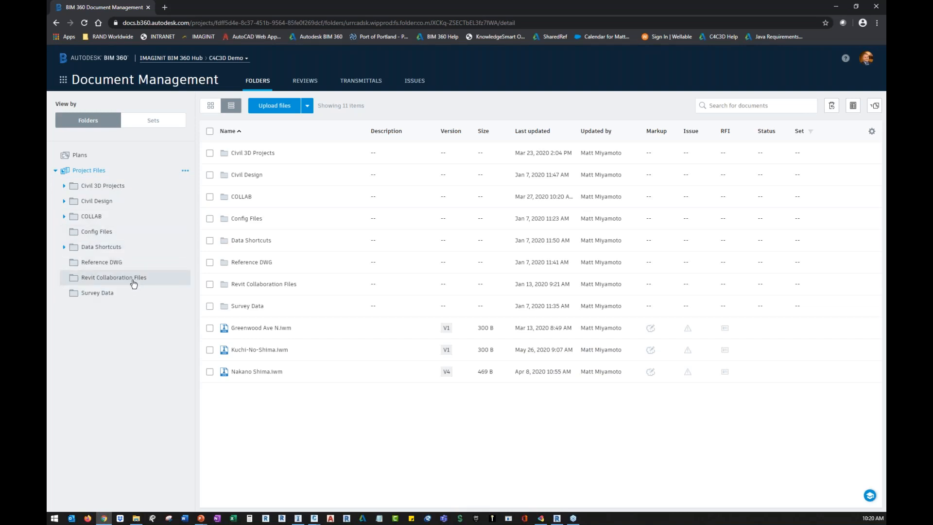
pyautogui.rightClick(103, 206)
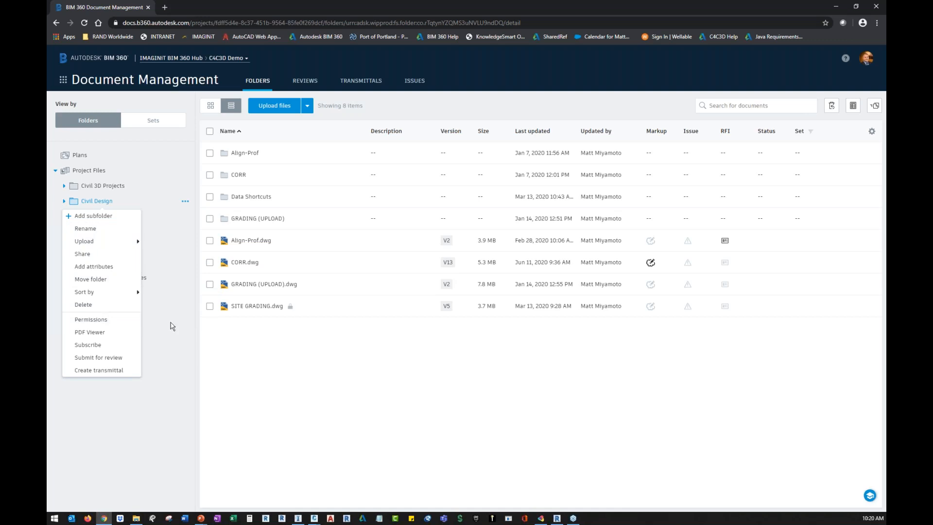
pyautogui.click(166, 387)
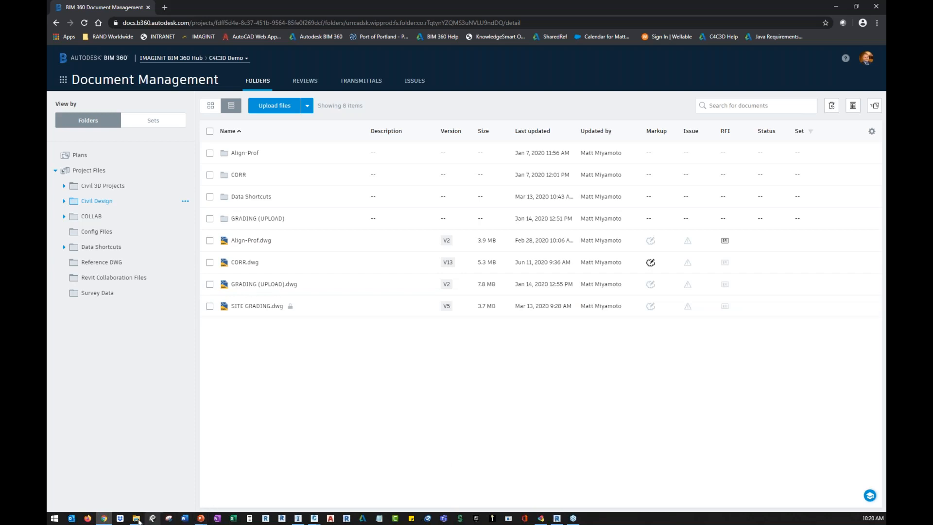
pyautogui.click(105, 521)
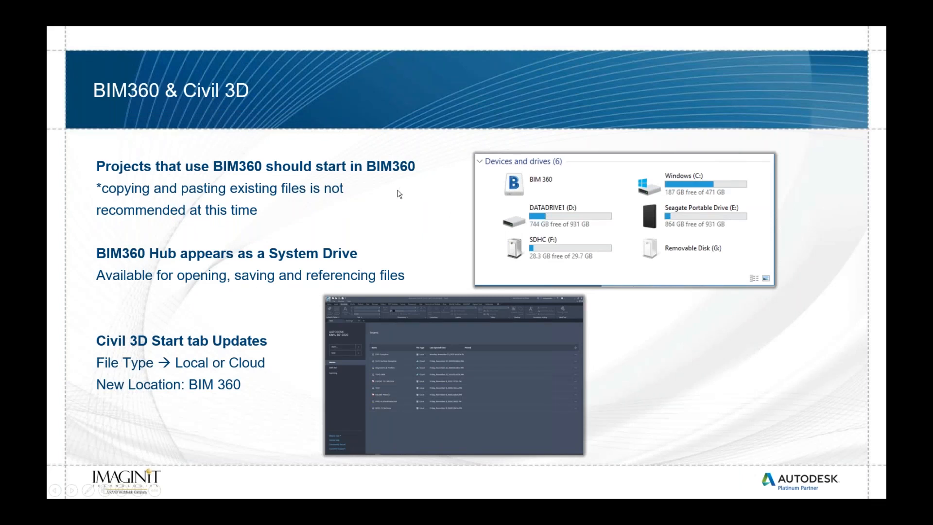
pyautogui.click(445, 198)
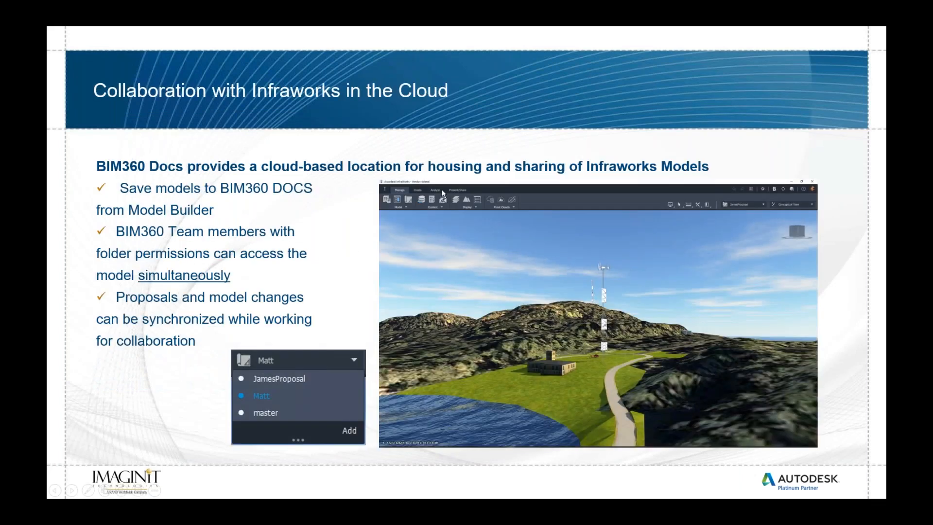
pyautogui.press('Left')
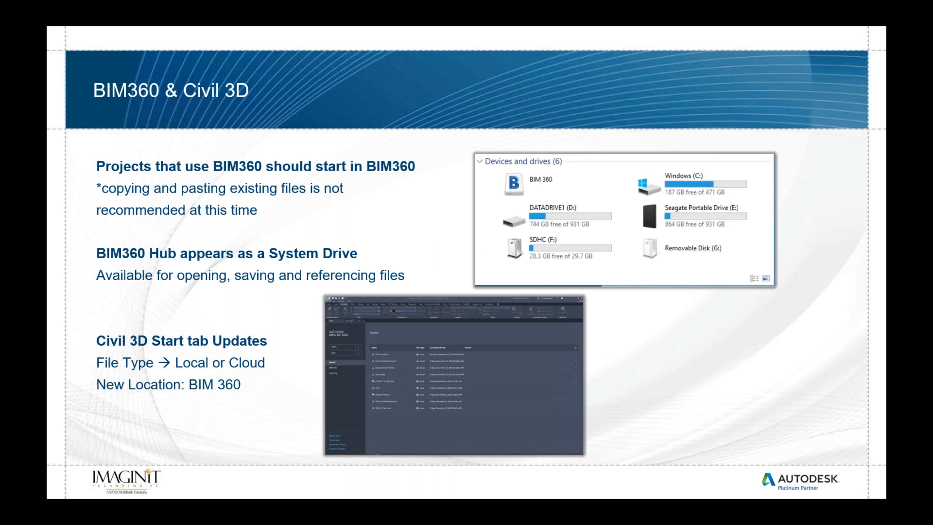
# - Switch to Civil 3D and inspect the corridor in the Vendovi Corridor drawing
pyautogui.hotkey('alt', 'Tab')
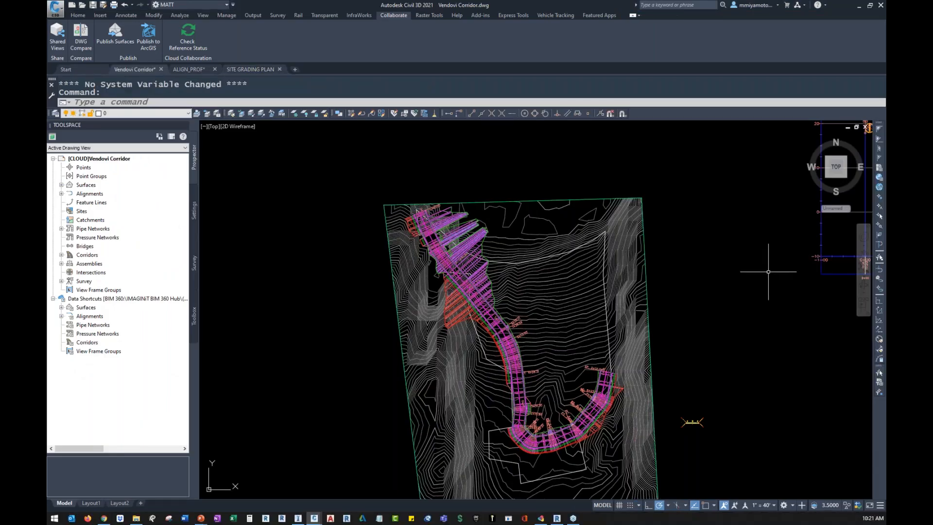
pyautogui.scroll(-2, 488, 260)
pyautogui.scroll(2, 488, 260)
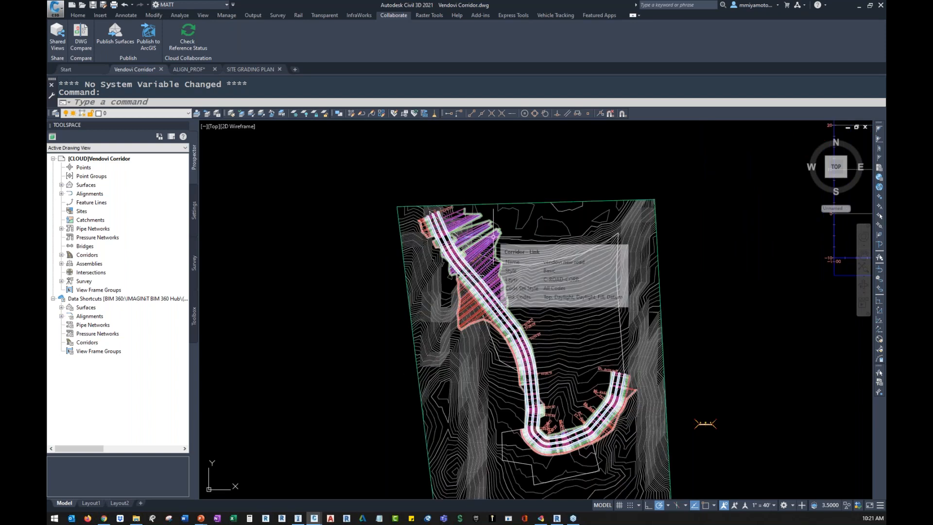
pyautogui.moveTo(566, 249); pyautogui.dragTo(543, 221, button='middle')
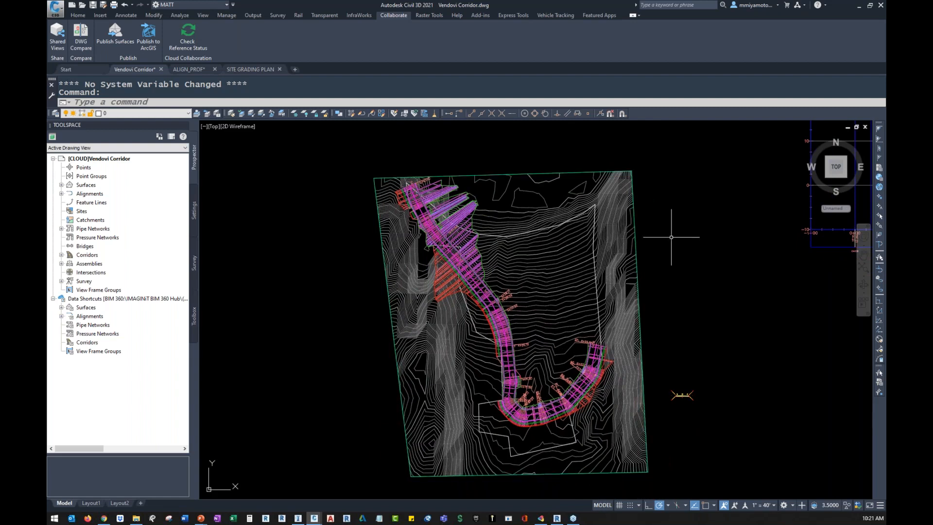
pyautogui.moveTo(671, 237); pyautogui.dragTo(662, 234, button='middle')
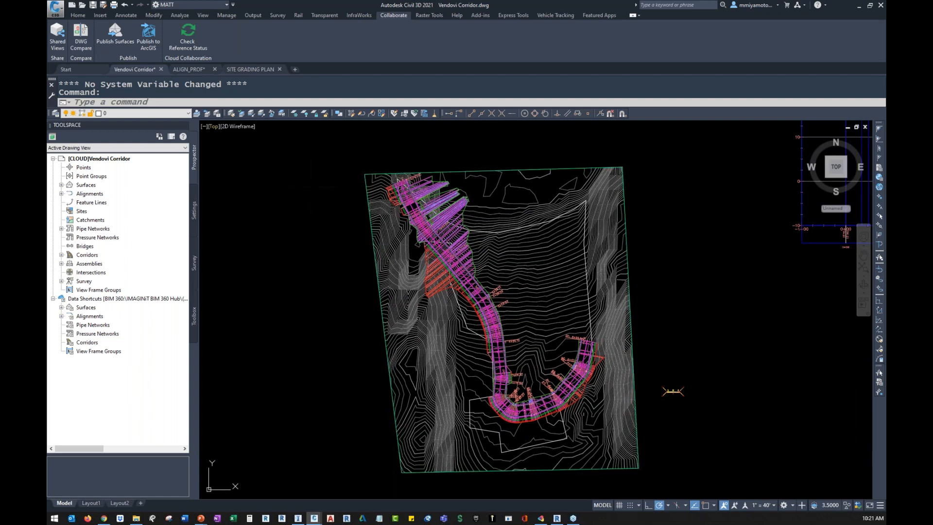
# - Browse the BIM 360 files from the Start page and open the Project Files folder of the C4C3D Demo project
pyautogui.click(90, 69)
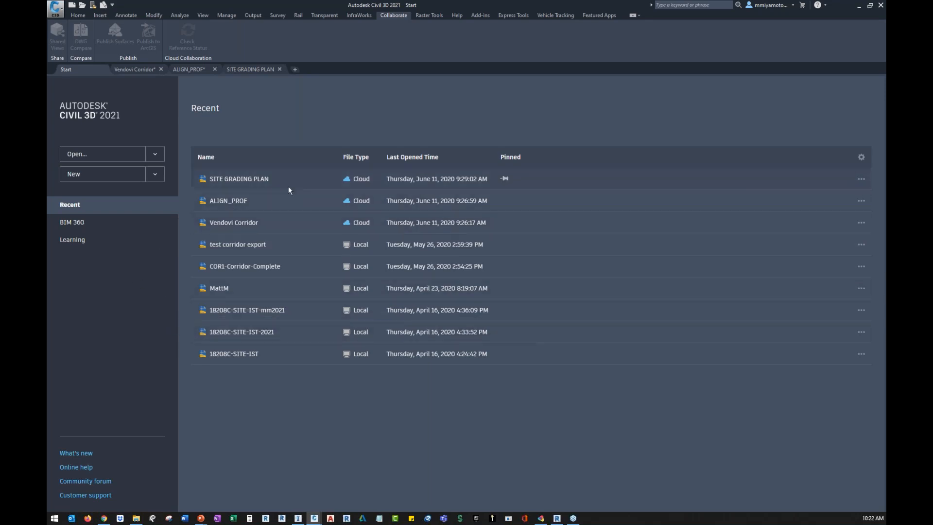
pyautogui.click(101, 228)
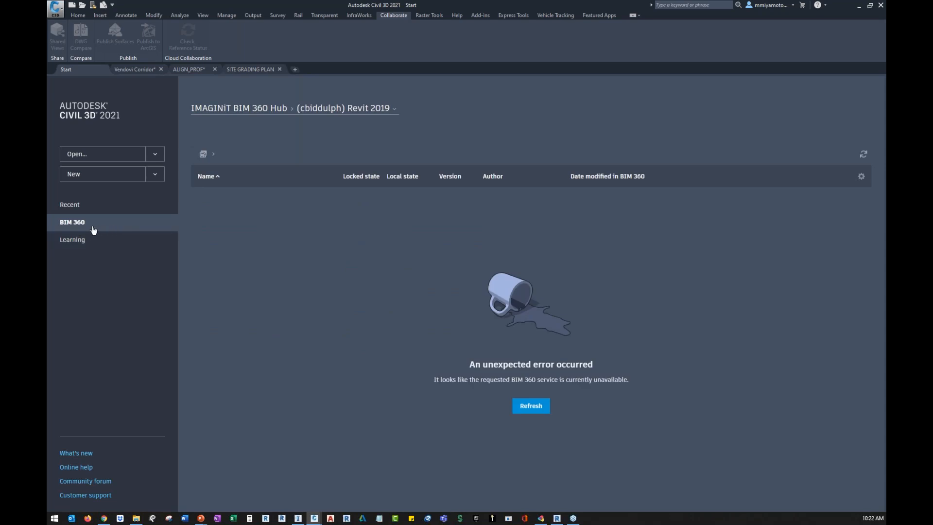
pyautogui.click(94, 230)
pyautogui.click(395, 110)
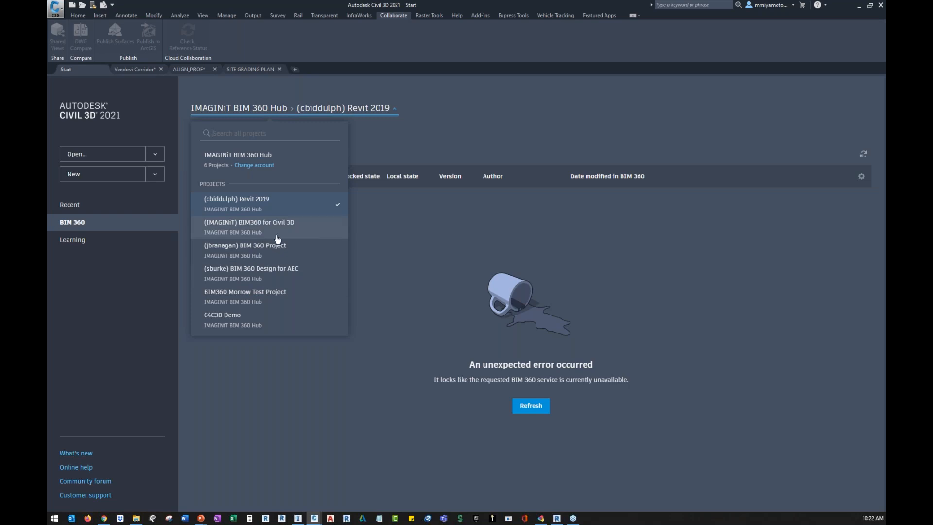
pyautogui.click(238, 320)
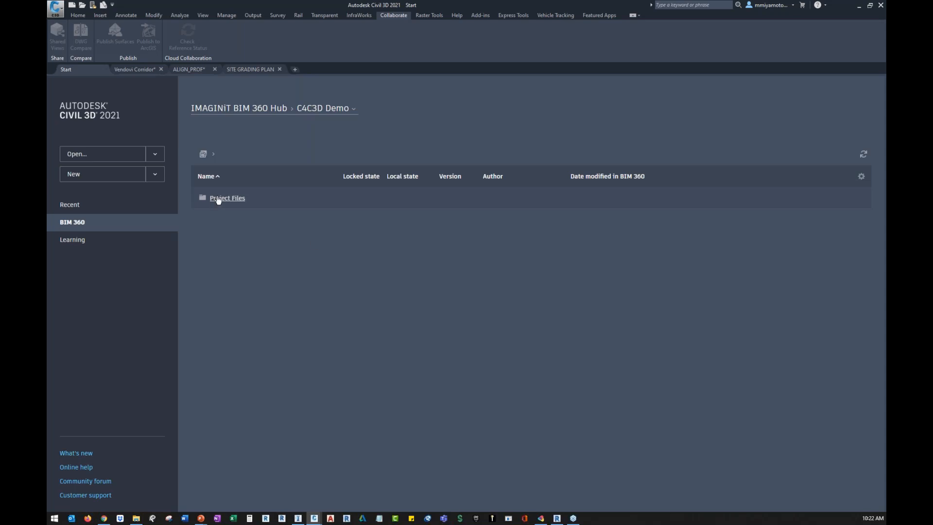
pyautogui.click(234, 200)
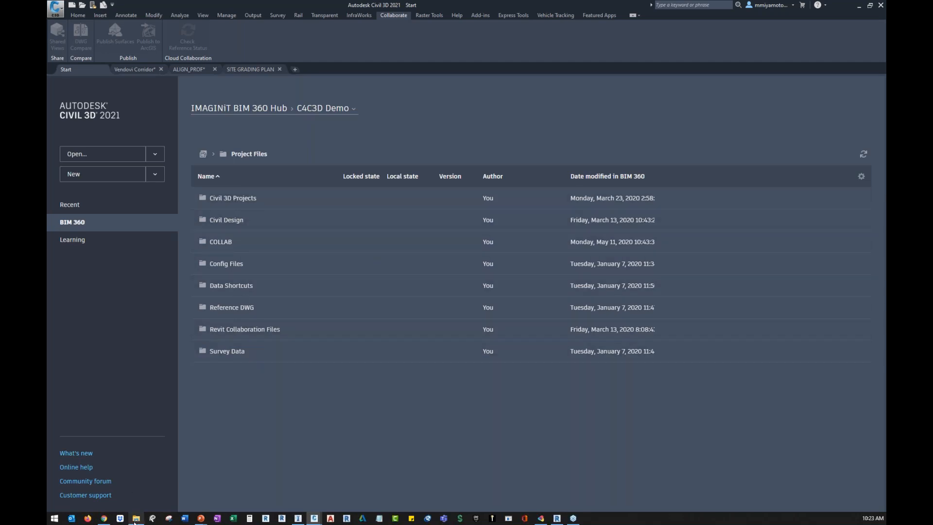
# - Switch to the browser and view the Civil Design folder in BIM 360 Document Management
pyautogui.click(134, 519)
pyautogui.moveTo(104, 519)
pyautogui.click(102, 491)
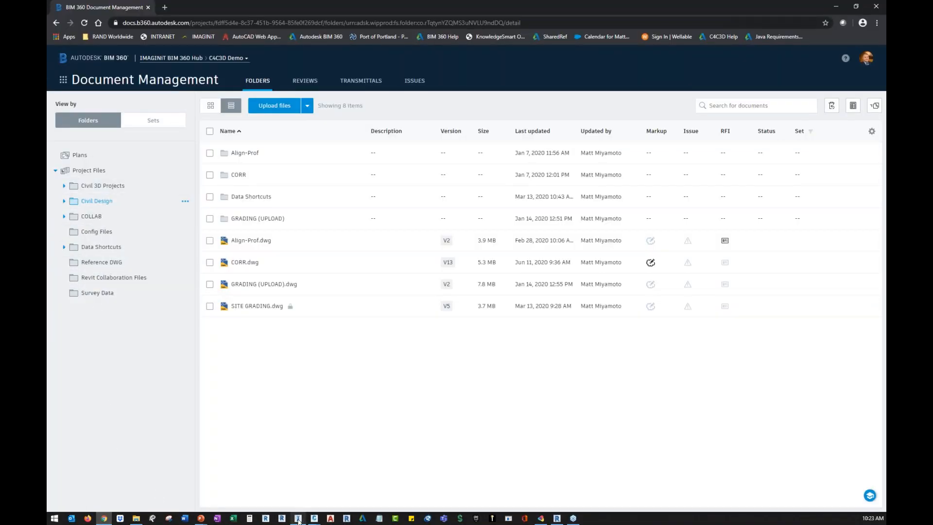
pyautogui.moveTo(314, 519)
# - Return to Civil 3D and examine the lock status of SITE GRADING.dwg in the Civil Design folder on the Start page
pyautogui.click(266, 478)
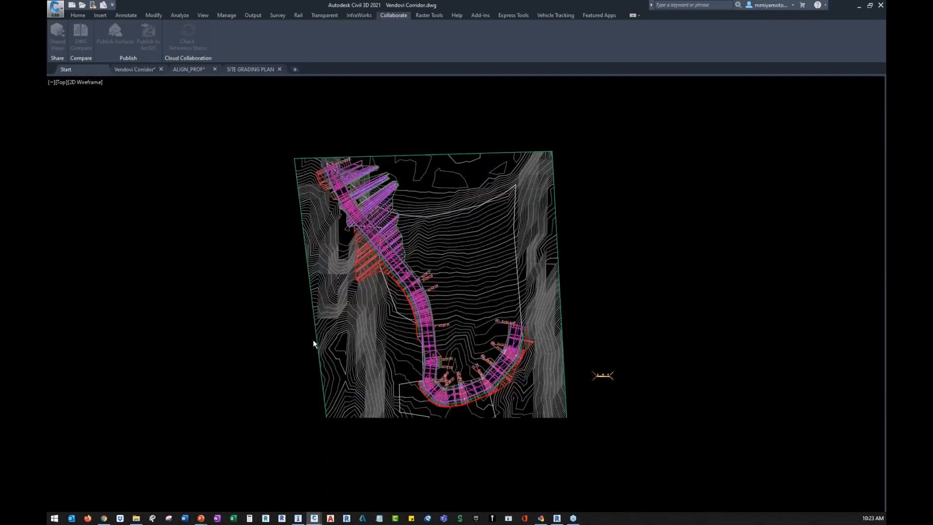
pyautogui.click(74, 69)
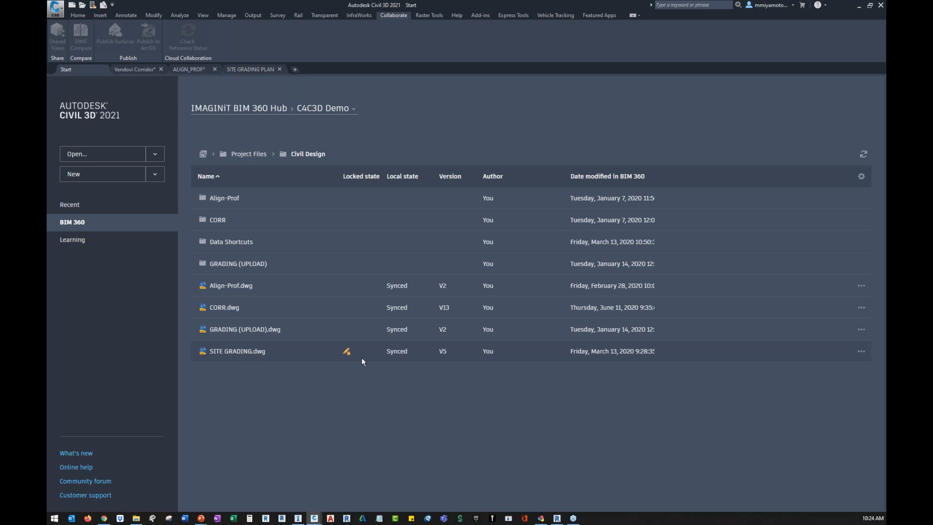
pyautogui.moveTo(346, 354)
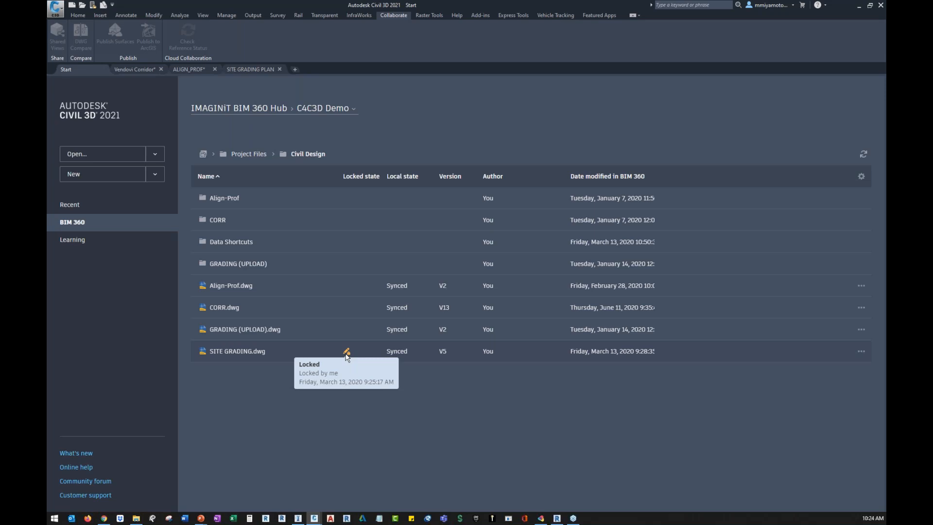
# - Switch to the SITE GRADING PLAN drawing and view its full site extents
pyautogui.click(257, 68)
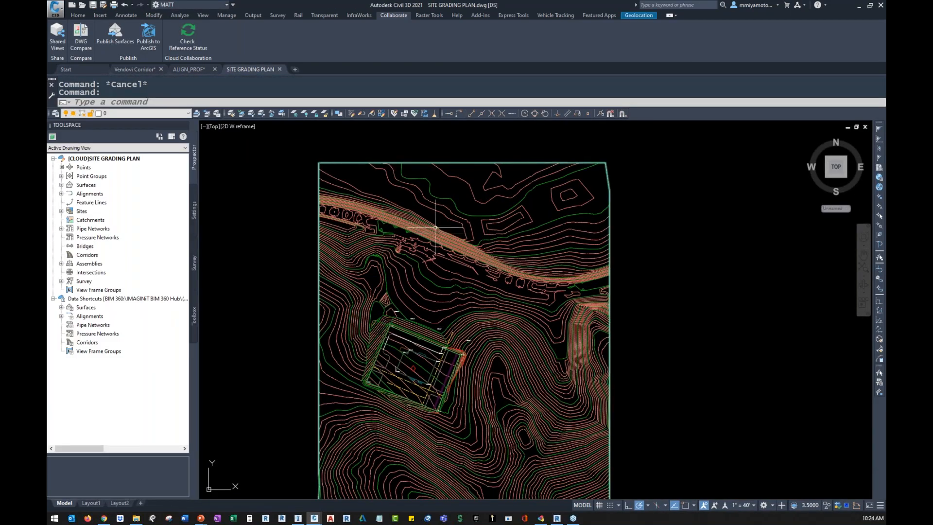
pyautogui.scroll(-2, 355, 194)
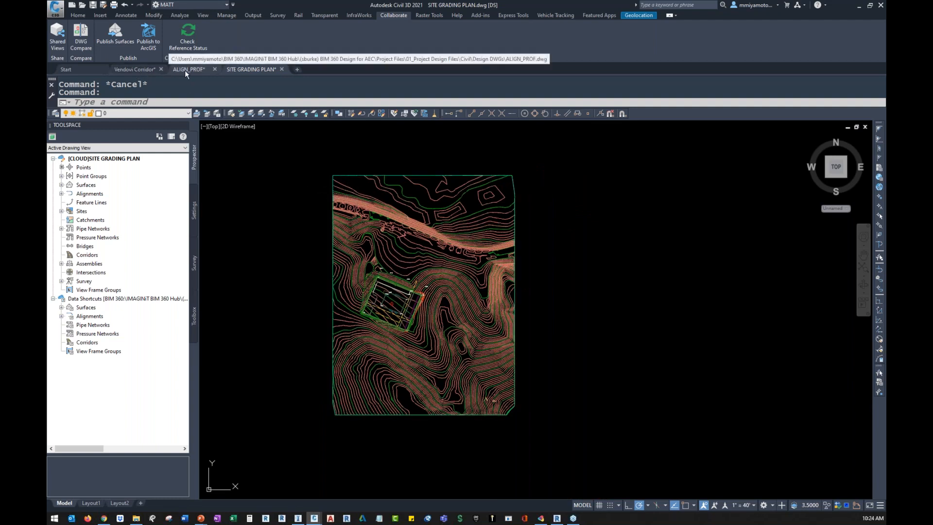
pyautogui.moveTo(140, 70)
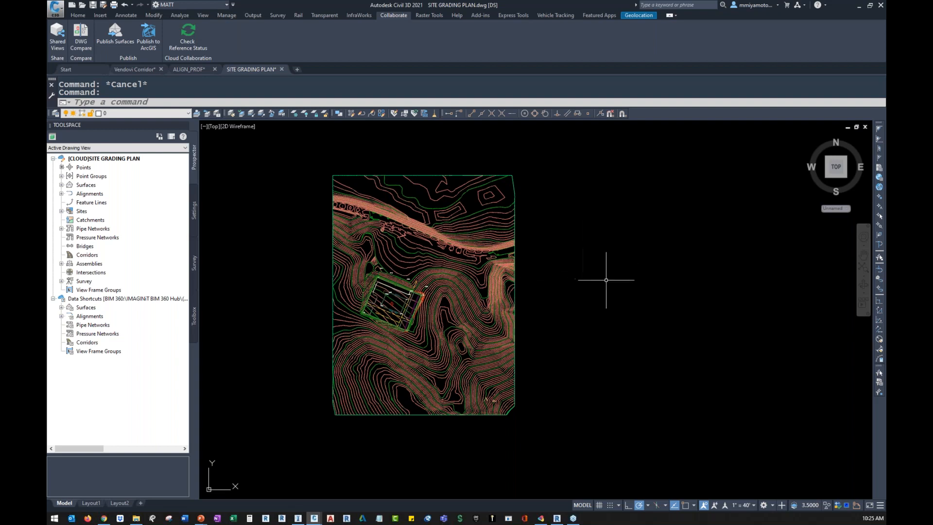
pyautogui.moveTo(585, 273); pyautogui.dragTo(625, 275, button='middle')
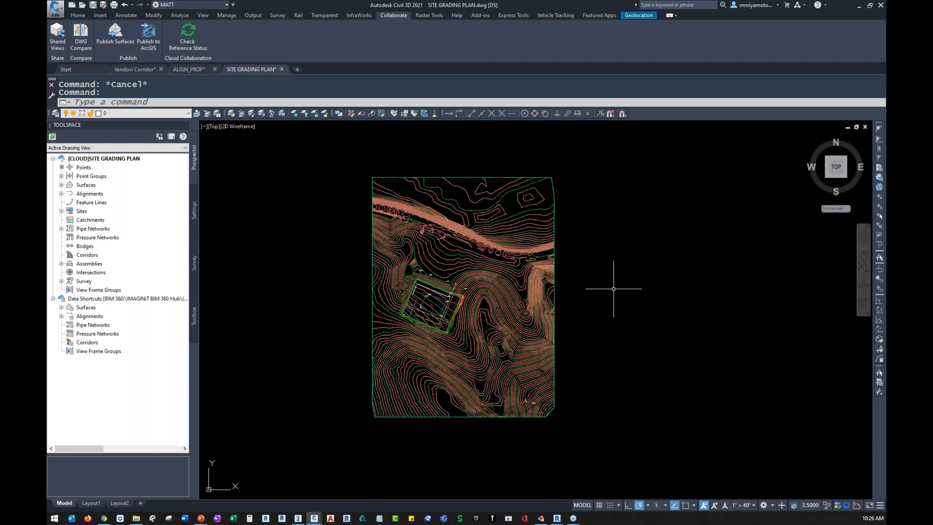
# - Browse the working folder options for data shortcuts to C4C3D Demo > Project Files > Civil Design > Data Shortcuts, and cancel without setting it
pyautogui.rightClick(156, 300)
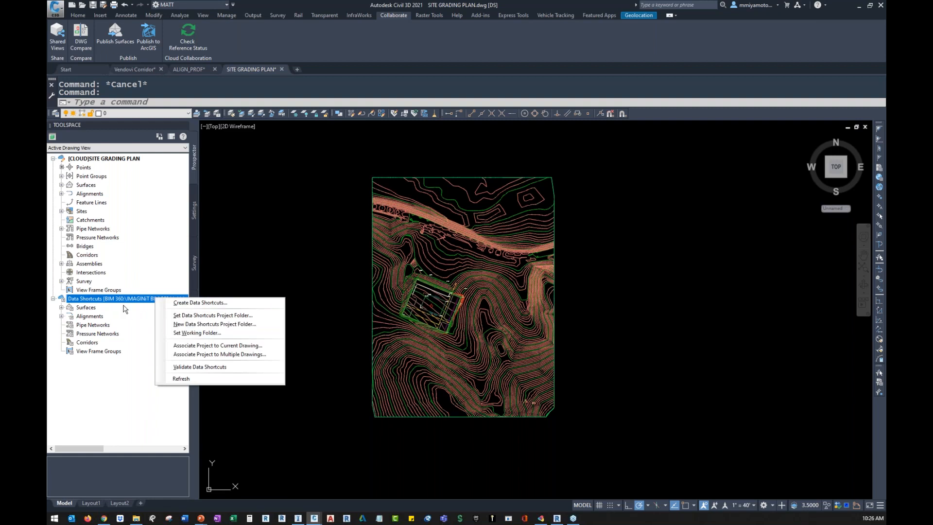
pyautogui.click(206, 334)
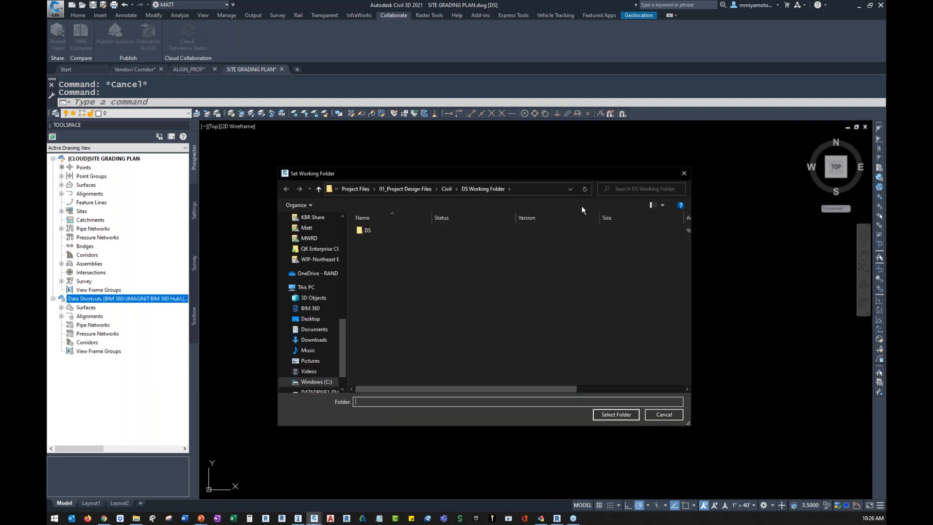
pyautogui.click(311, 314)
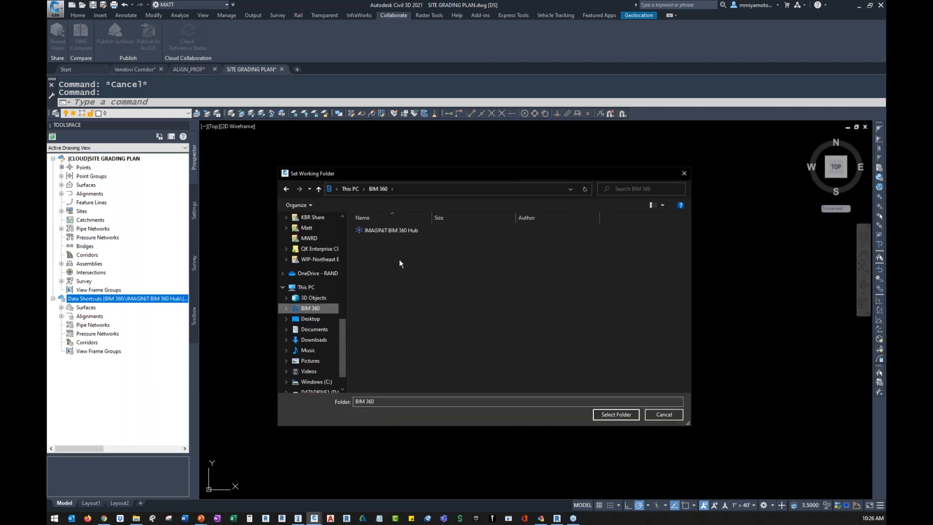
pyautogui.click(399, 231)
pyautogui.doubleClick(380, 275)
pyautogui.click(379, 231)
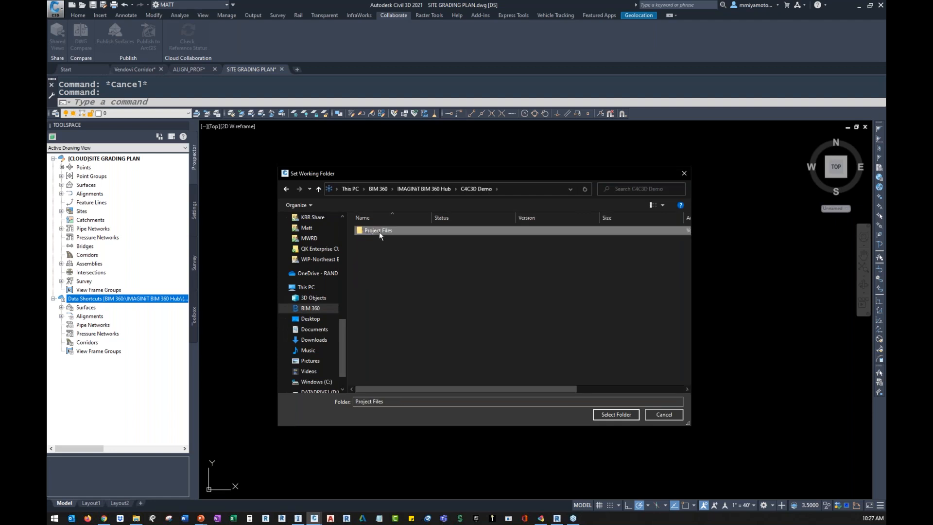
pyautogui.press('Return')
pyautogui.click(386, 240)
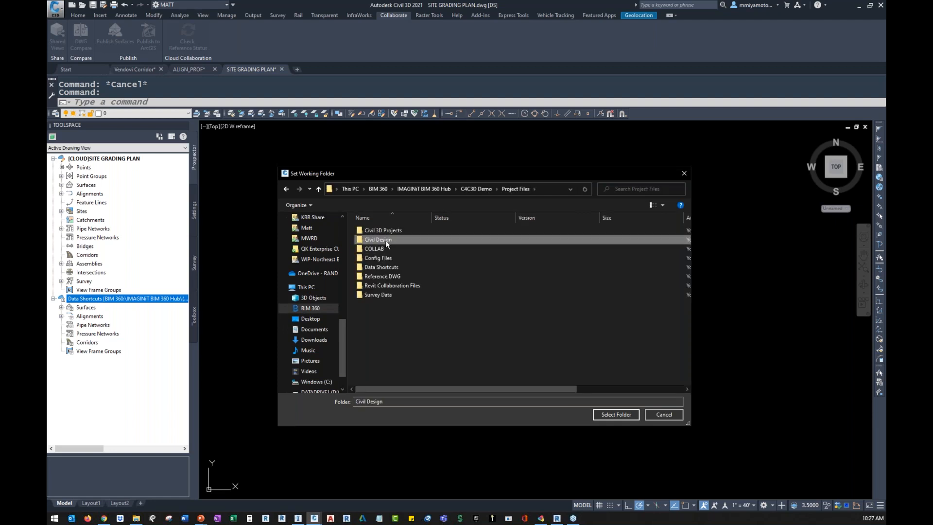
pyautogui.press('Return')
pyautogui.click(389, 250)
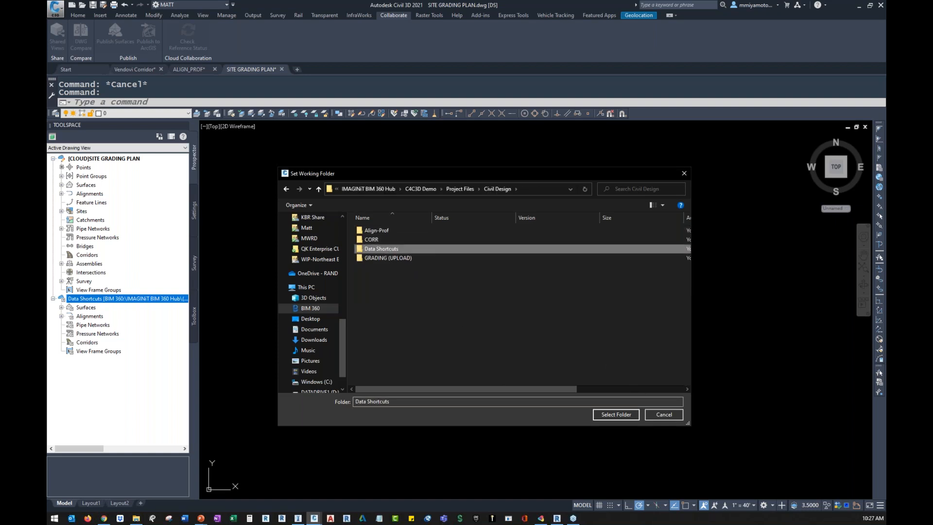
pyautogui.click(666, 418)
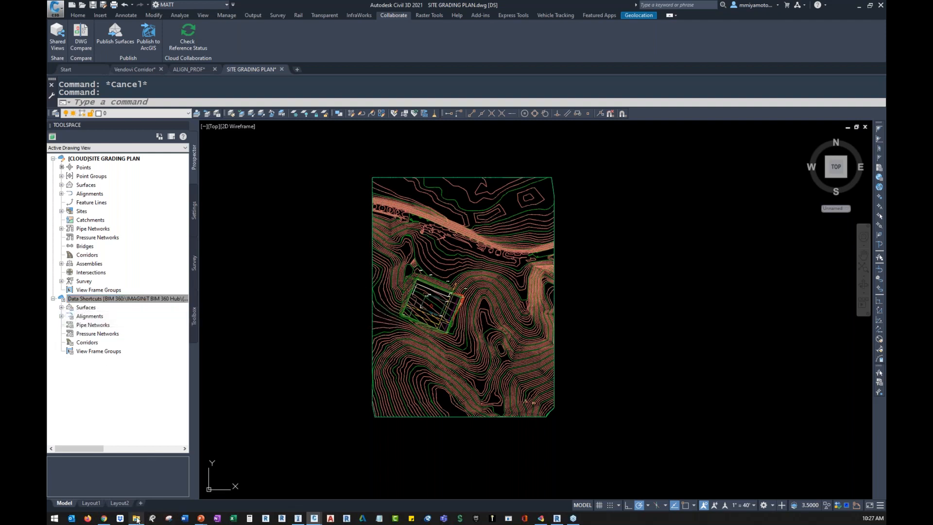
# - Switch to the browser and examine the subfolder and other actions for Project Files in Document Management, without applying any
pyautogui.click(105, 520)
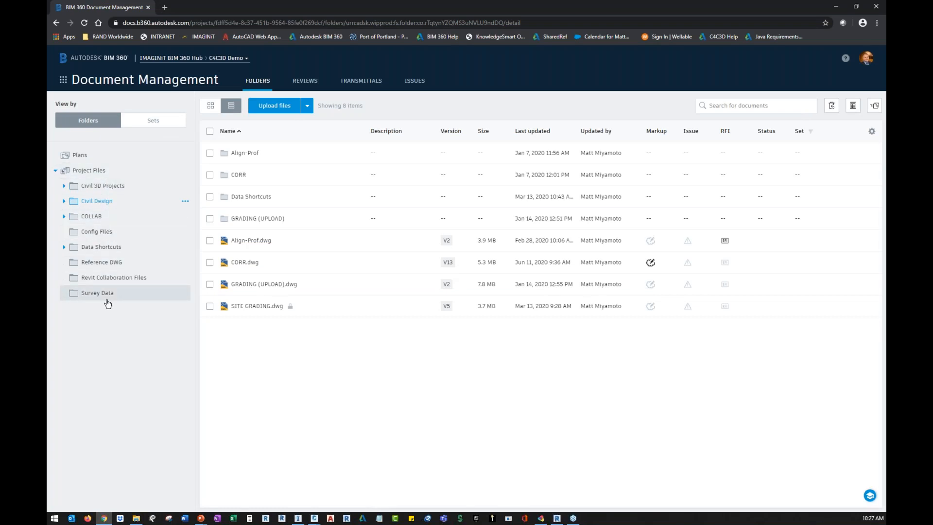
pyautogui.click(99, 173)
pyautogui.rightClick(99, 174)
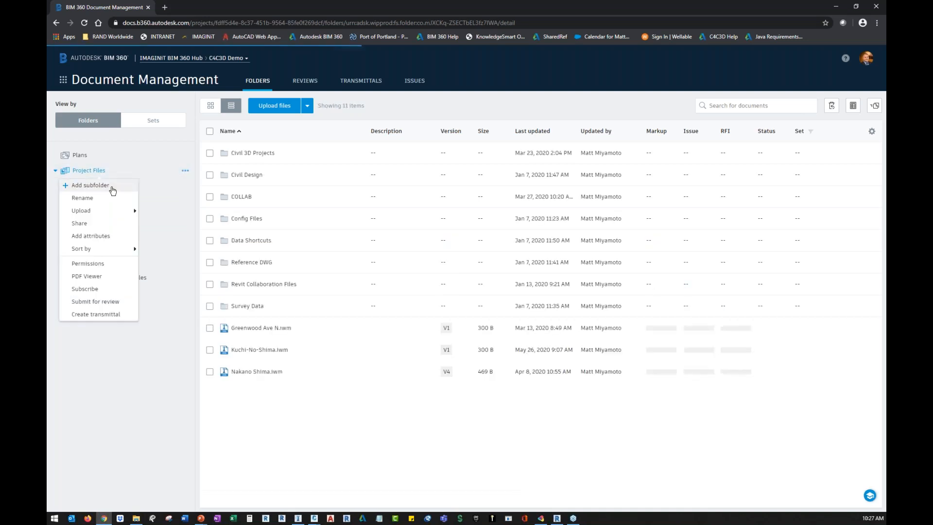
pyautogui.click(155, 380)
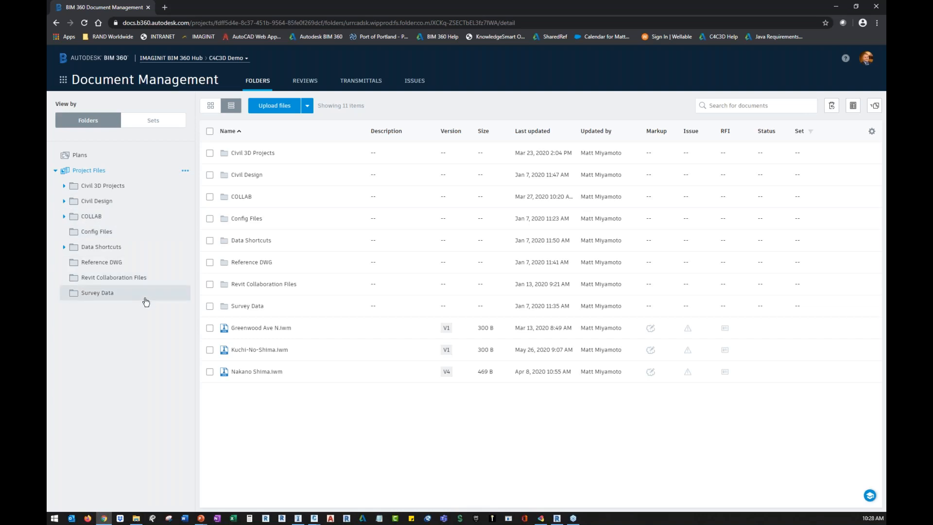
# - Return to Vendovi Corridor in Civil 3D, review the project templates available for a new data shortcuts project folder, and cancel
pyautogui.click(315, 518)
pyautogui.click(256, 475)
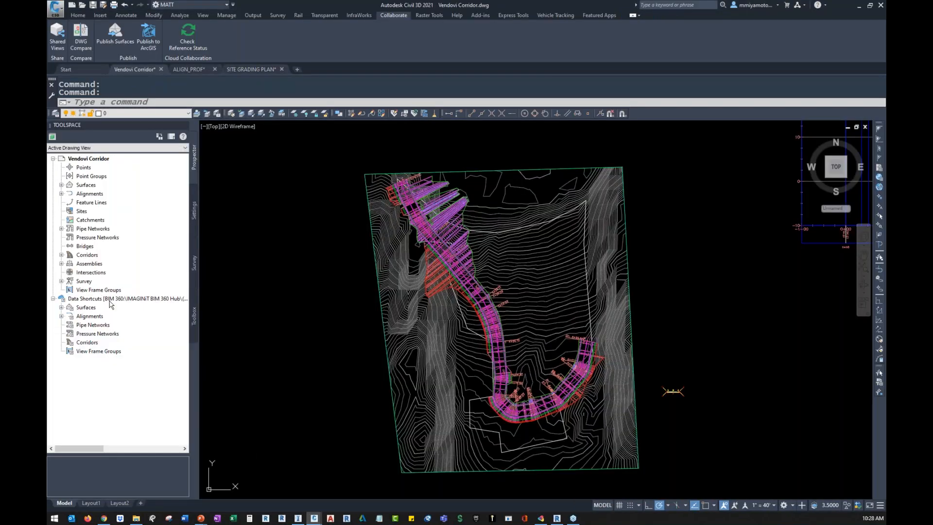
pyautogui.rightClick(110, 301)
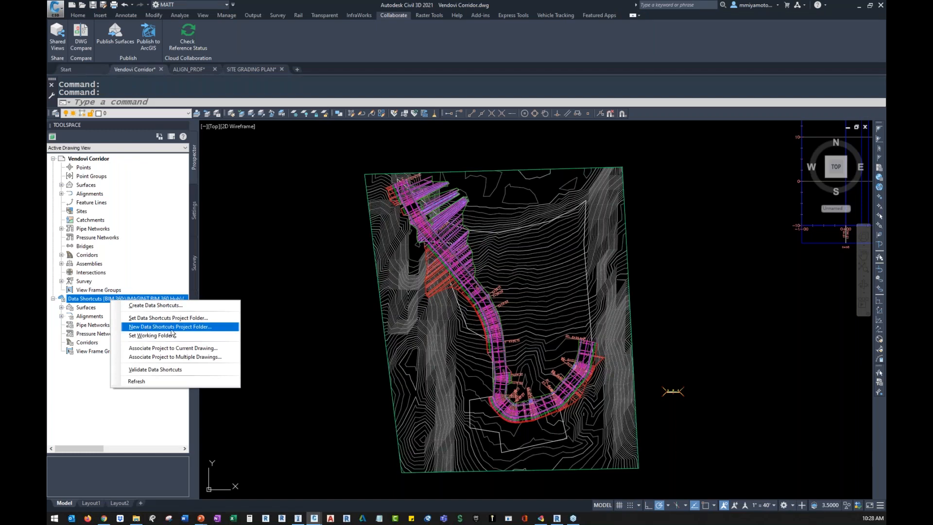
pyautogui.click(170, 328)
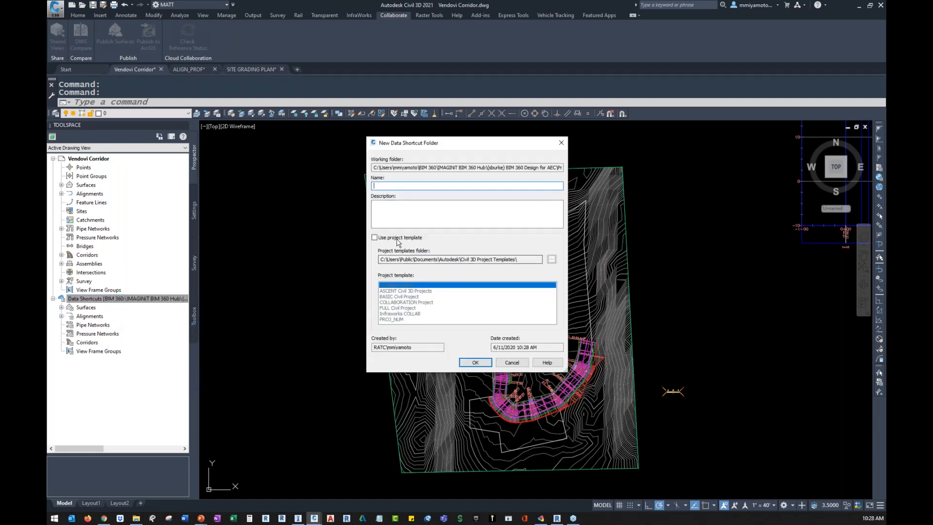
pyautogui.click(388, 239)
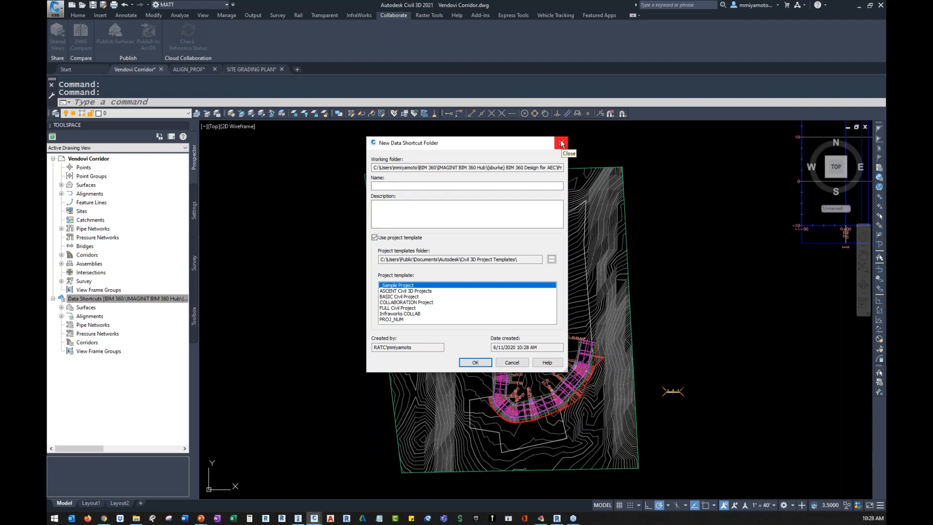
pyautogui.click(513, 362)
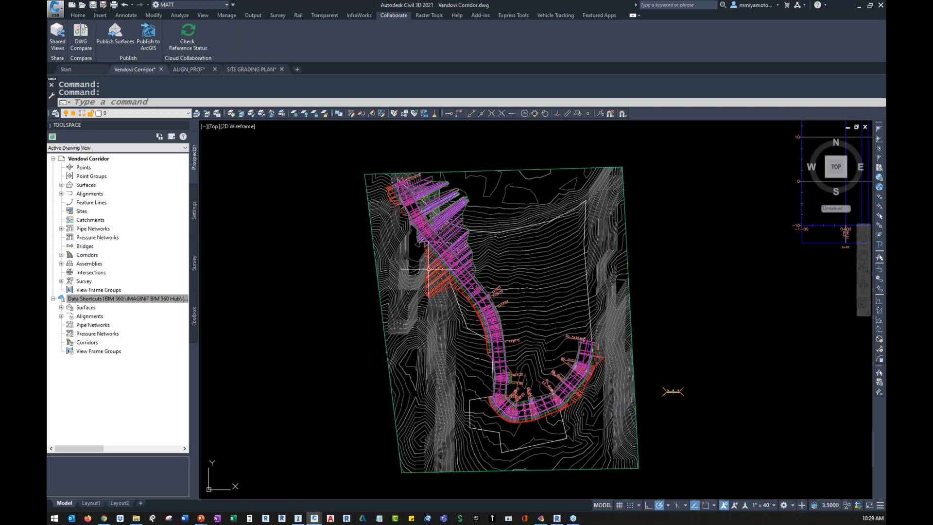
pyautogui.click(151, 300)
# - View the alignment in the ALIGN_PROF drawing and the graded pad in the SITE GRADING PLAN drawing
pyautogui.click(194, 69)
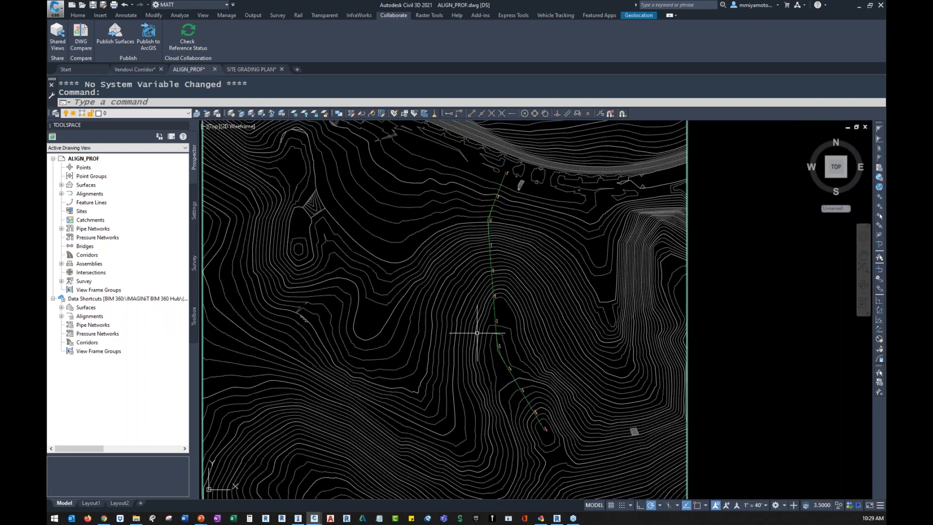
pyautogui.scroll(-1, 477, 333)
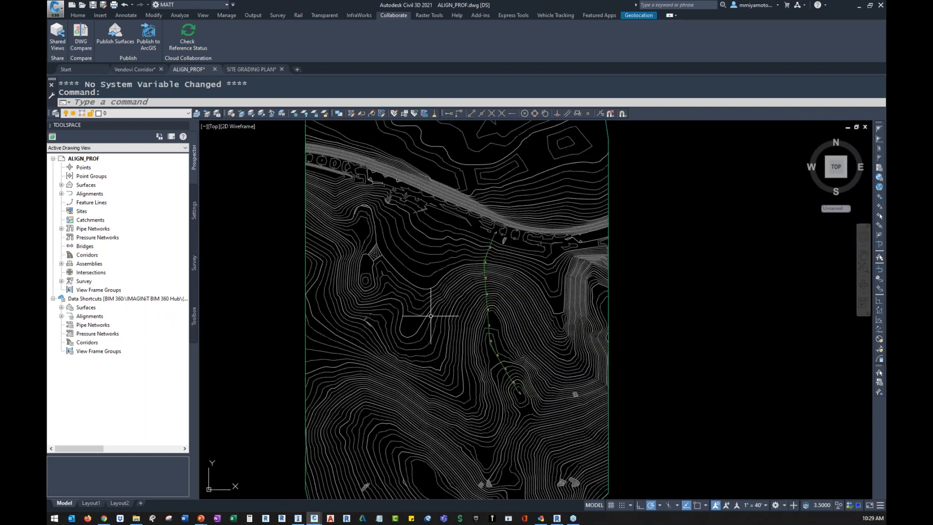
pyautogui.moveTo(297, 200)
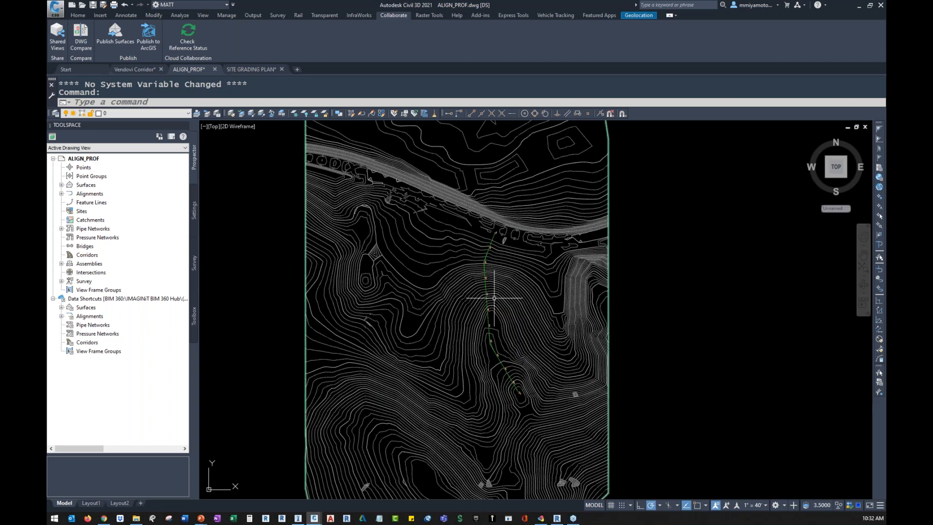
pyautogui.click(258, 71)
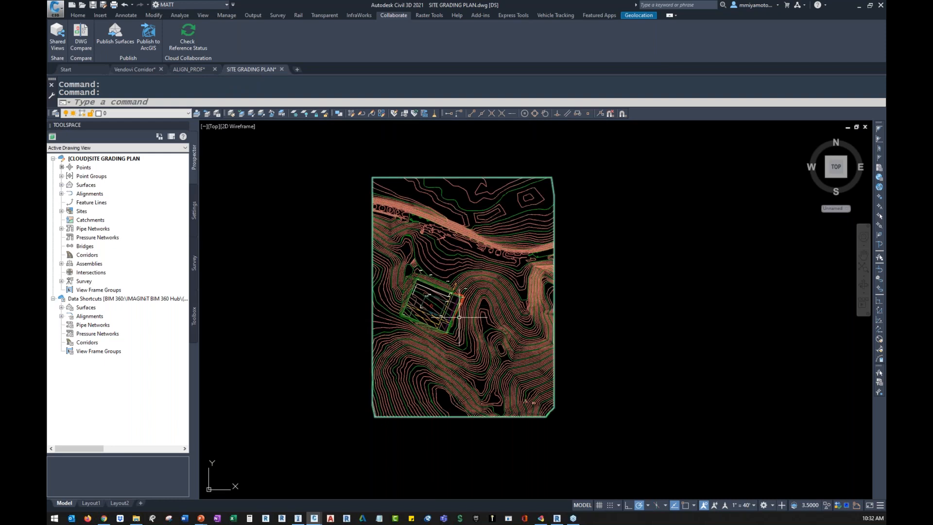
pyautogui.scroll(2, 459, 317)
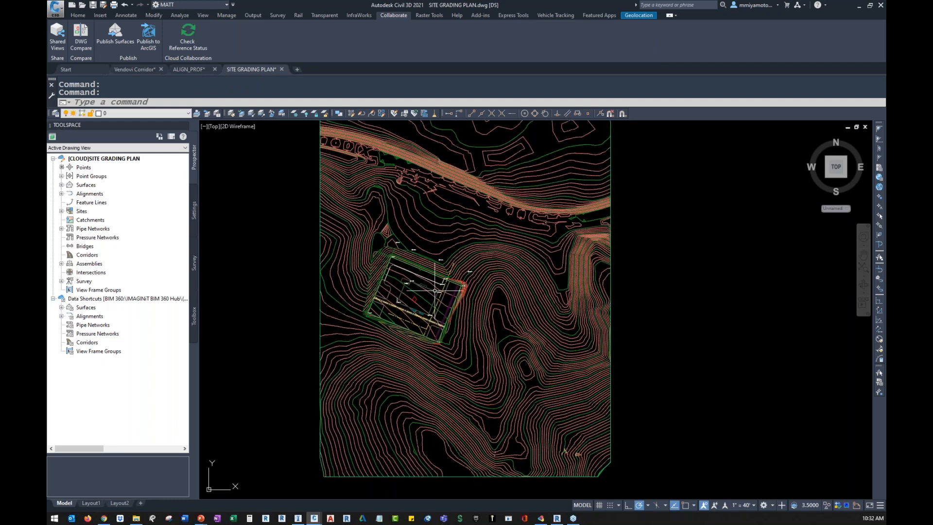
# - Return to the ALIGN_PROF drawing and inspect the full length of the access road alignment
pyautogui.click(189, 70)
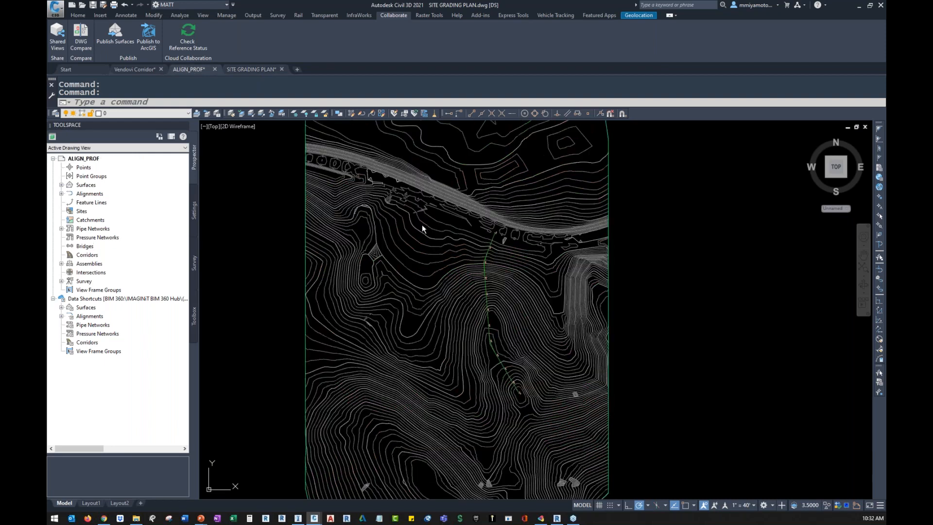
pyautogui.scroll(2, 486, 277)
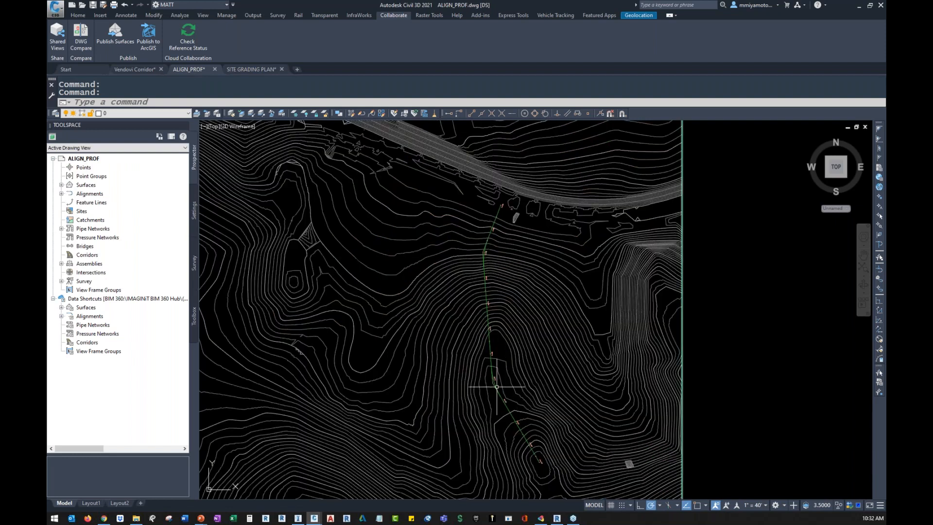
pyautogui.scroll(-2, 481, 346)
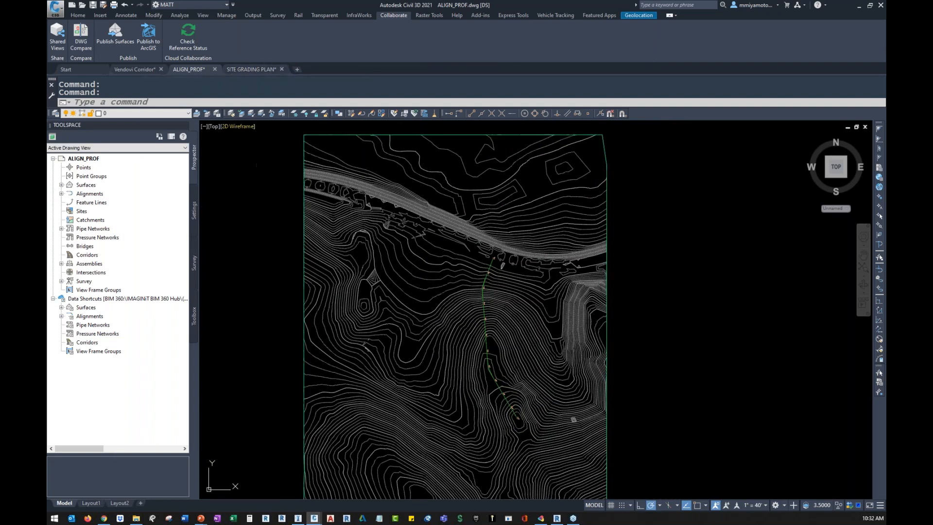
# - In SITE GRADING PLAN, create a reference to the Access Road centerline alignment from the data shortcuts, accepting the default reference settings
pyautogui.click(256, 69)
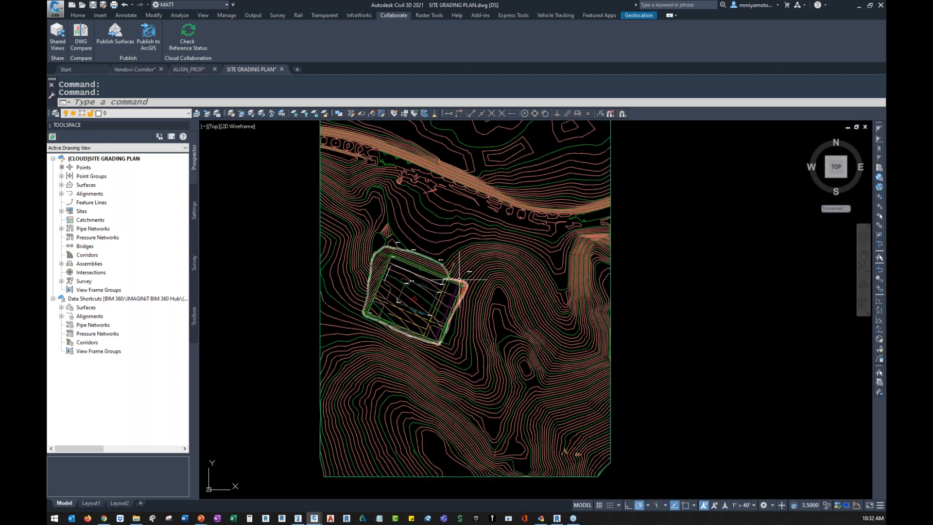
pyautogui.scroll(2, 445, 272)
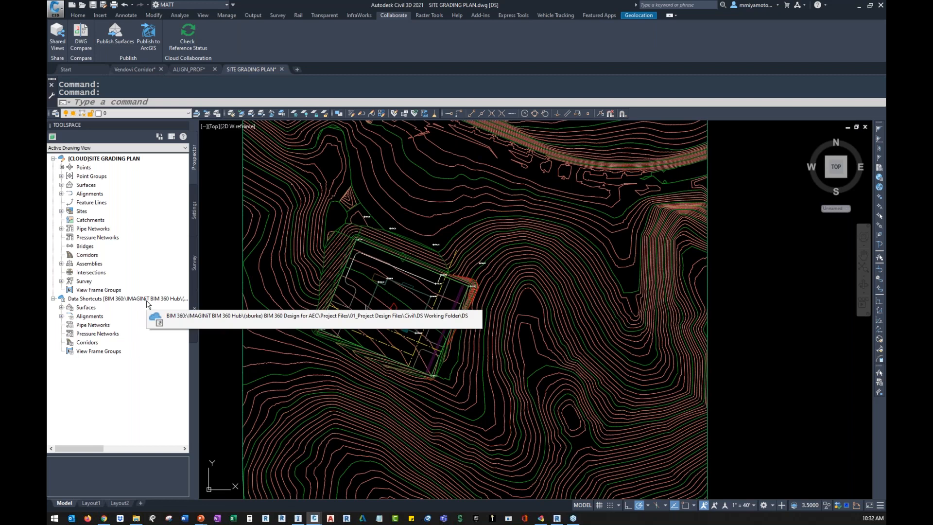
pyautogui.click(61, 316)
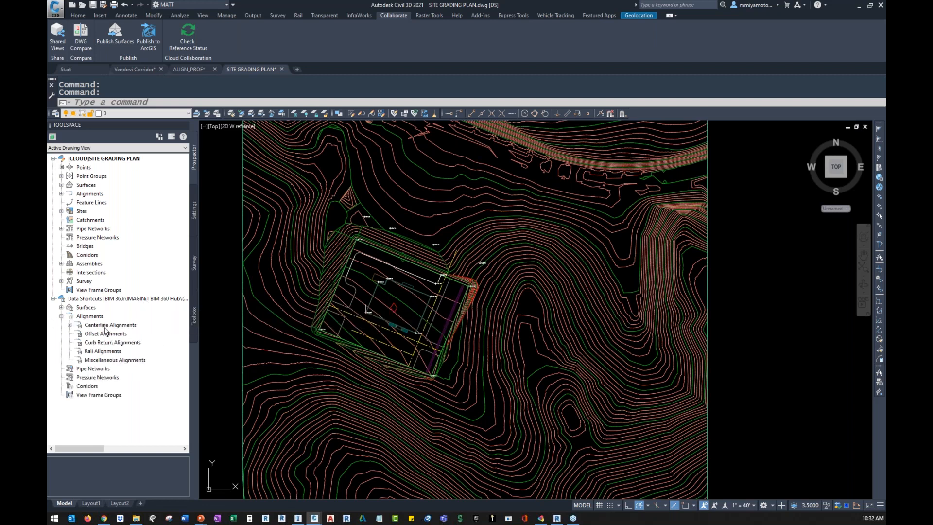
pyautogui.click(69, 325)
pyautogui.click(116, 334)
pyautogui.rightClick(115, 333)
pyautogui.click(158, 337)
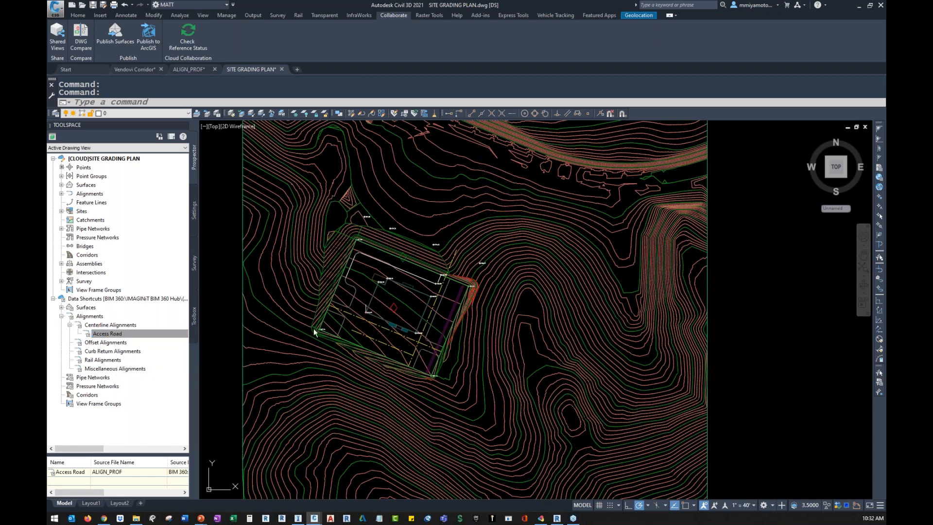
pyautogui.click(546, 364)
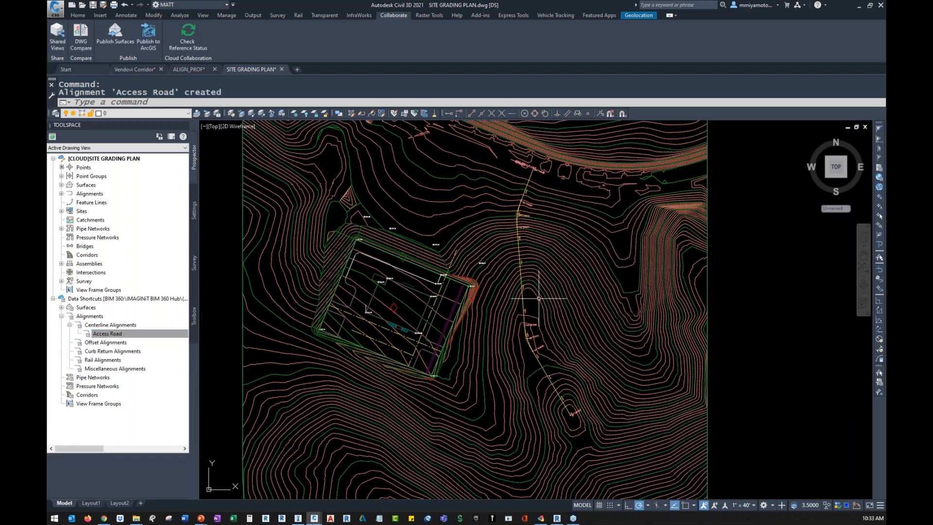
pyautogui.scroll(-4, 541, 285)
pyautogui.scroll(4, 542, 258)
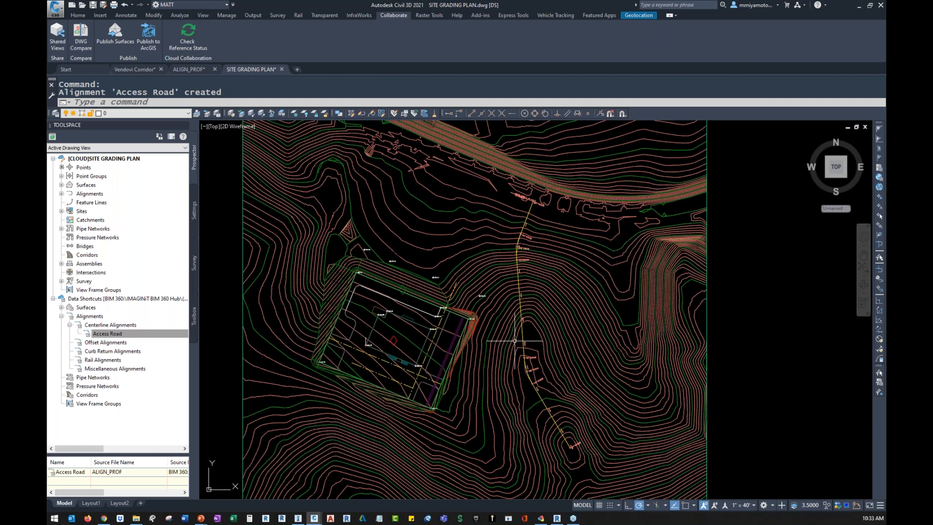
pyautogui.scroll(-2, 395, 331)
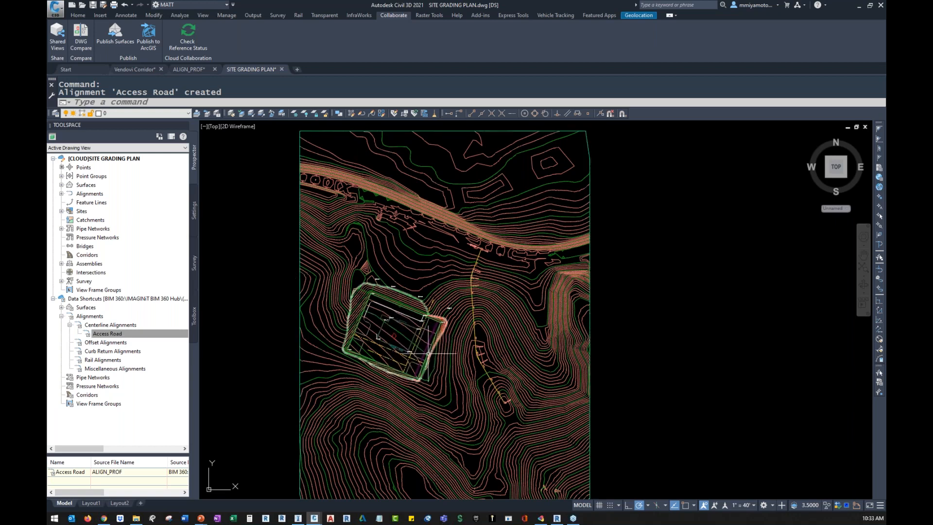
# - Switch to the browser, view Align-Prof.dwg from the Civil Design folder in the document viewer, and close the viewer
pyautogui.click(104, 518)
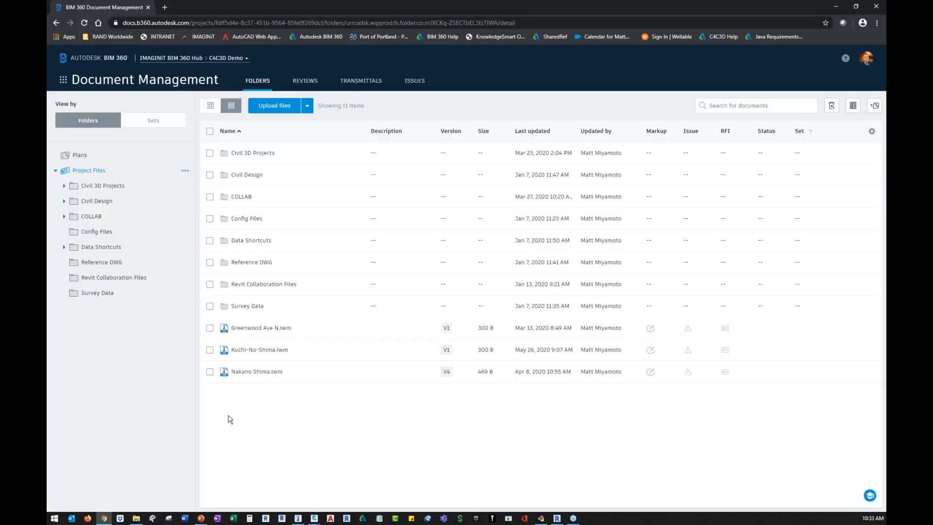
pyautogui.click(252, 181)
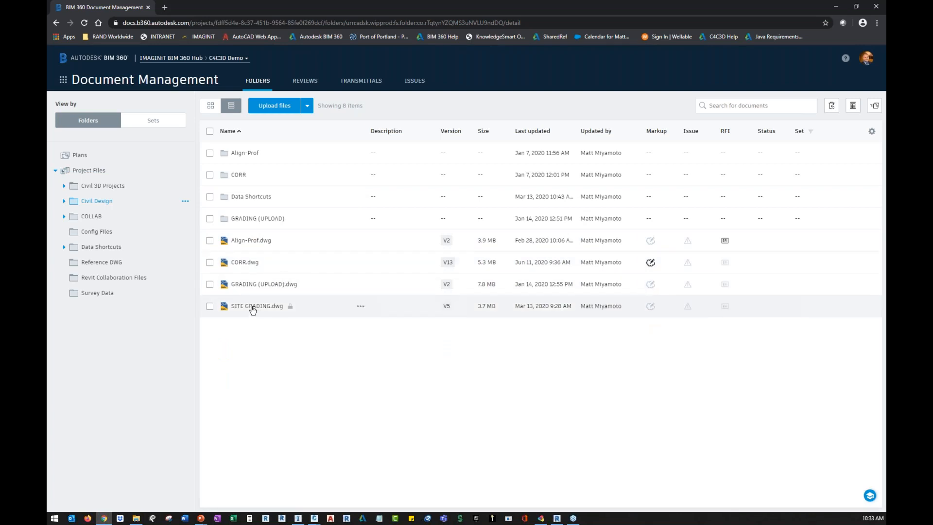
pyautogui.click(259, 241)
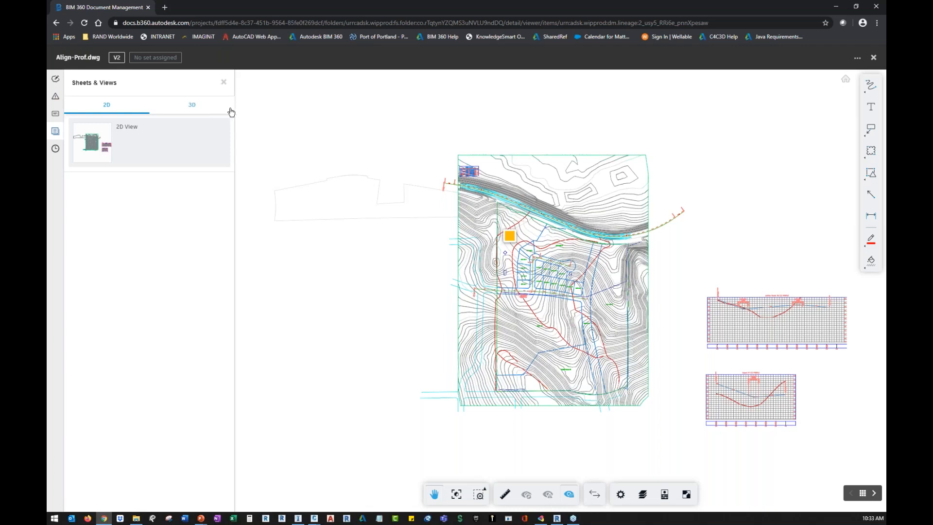
pyautogui.click(874, 58)
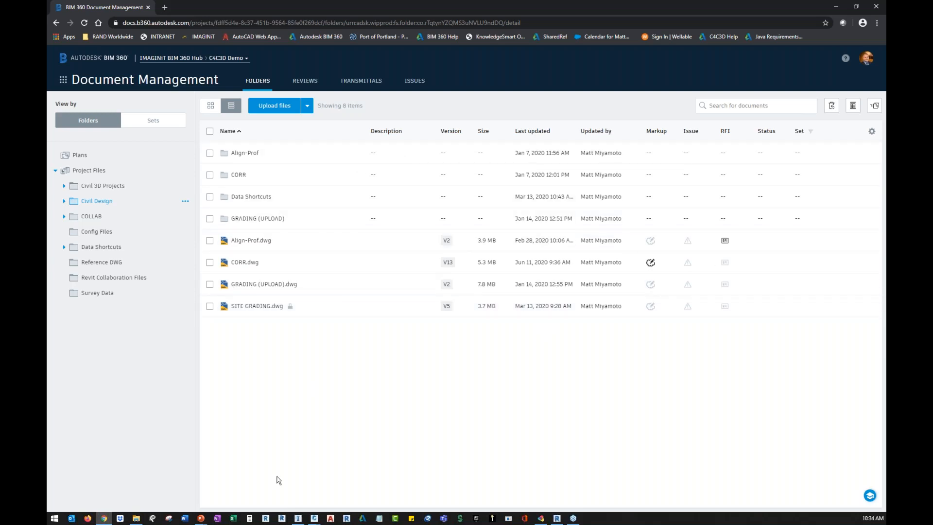
# - In the ALIGN_PROF drawing in Civil 3D, stretch the Access Road alignment's southern endpoint northwest toward the middle of the site, and save the drawing
pyautogui.click(314, 518)
pyautogui.click(306, 469)
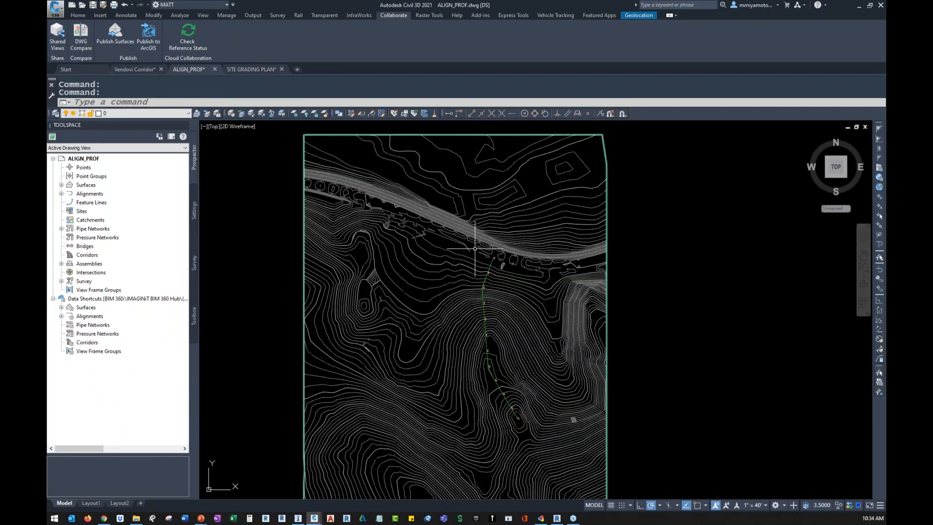
pyautogui.scroll(2, 492, 428)
pyautogui.scroll(3, 493, 428)
pyautogui.click(574, 309)
pyautogui.scroll(-2, 617, 348)
pyautogui.click(618, 370)
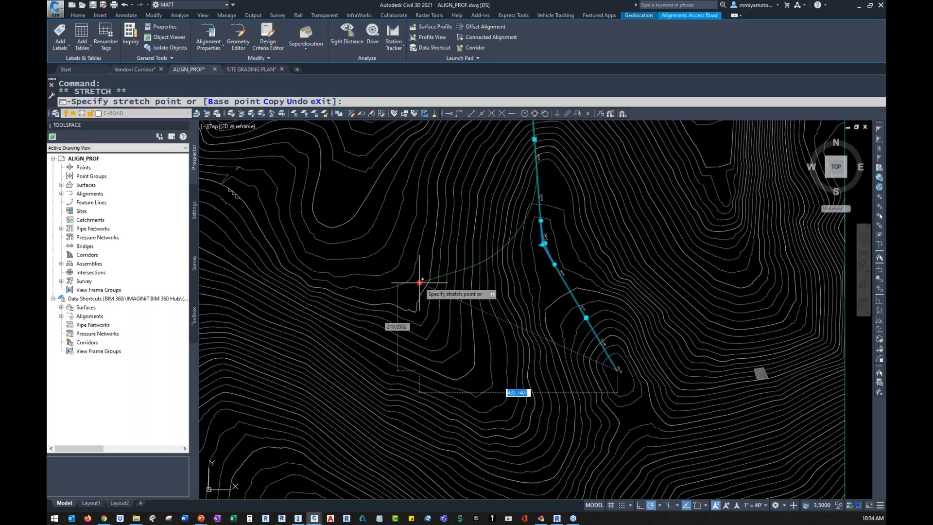
pyautogui.scroll(-2, 416, 279)
pyautogui.click(396, 259)
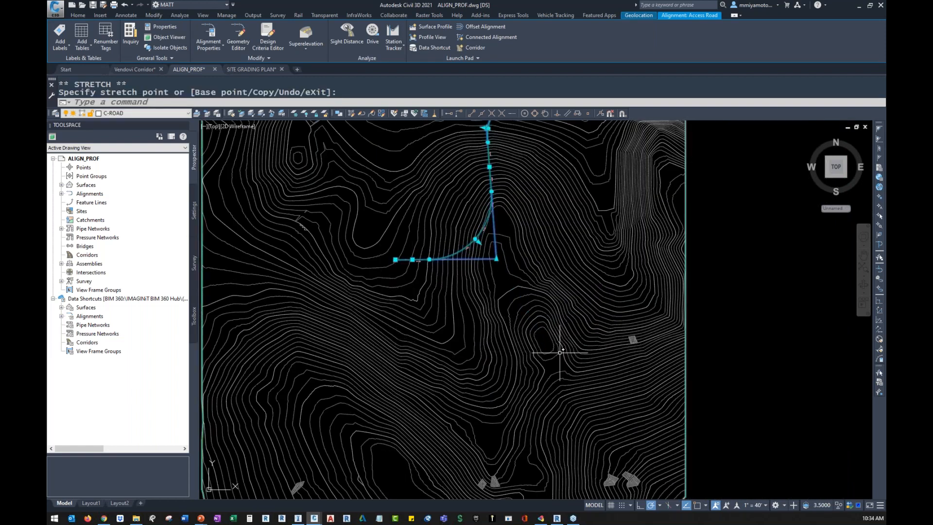
pyautogui.scroll(-3, 574, 362)
pyautogui.scroll(1, 582, 372)
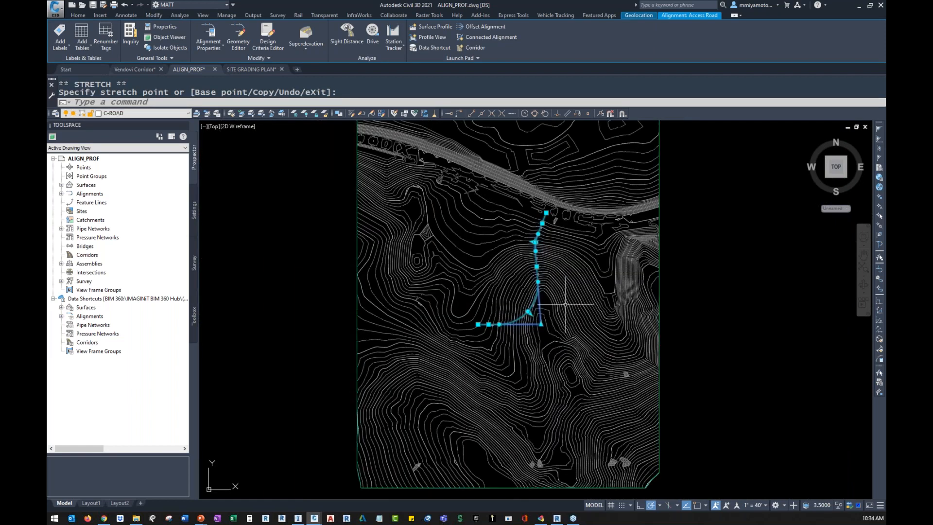
pyautogui.press('Escape')
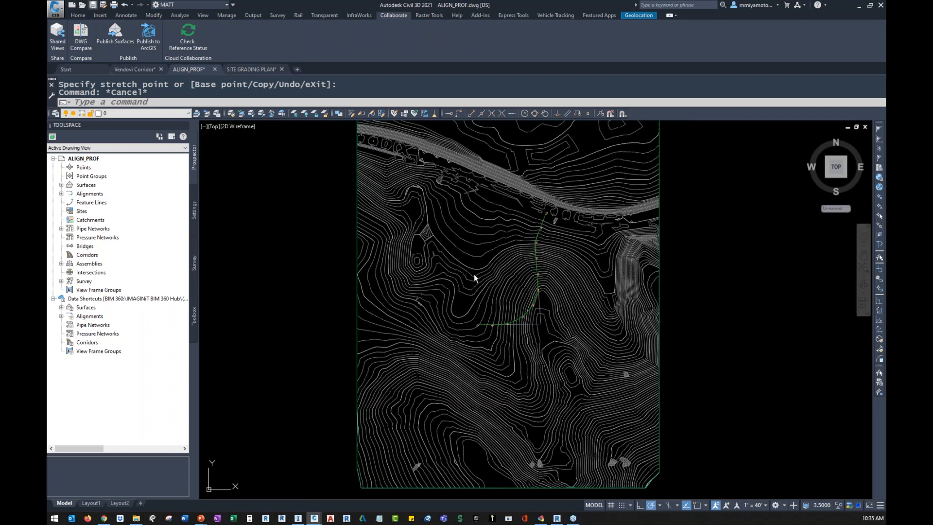
pyautogui.hotkey('ctrl', 's')
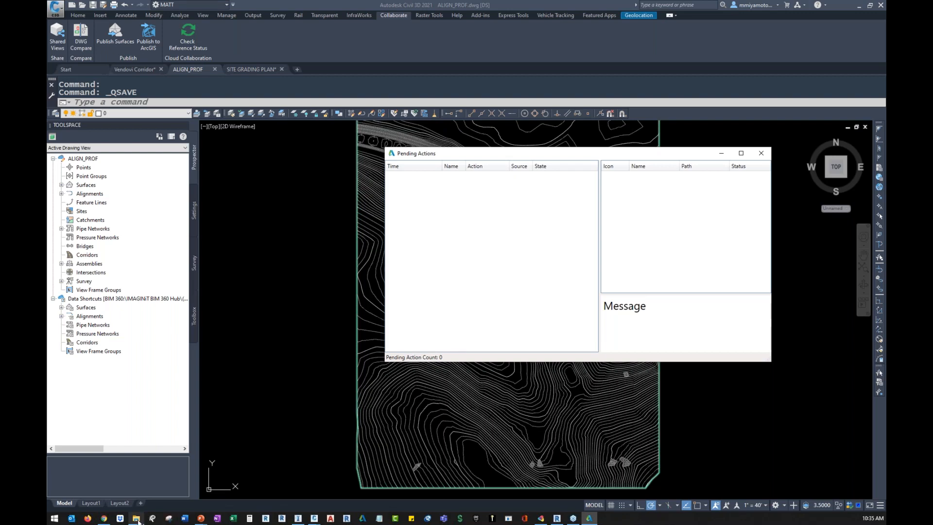
# - Switch to the browser, refresh the Civil Design folder page, and open the list of projects
pyautogui.click(105, 520)
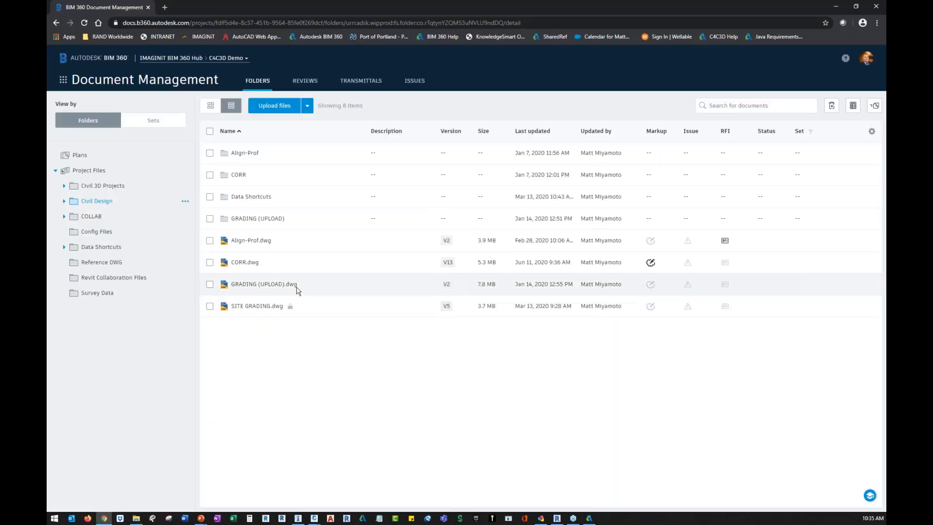
pyautogui.click(84, 23)
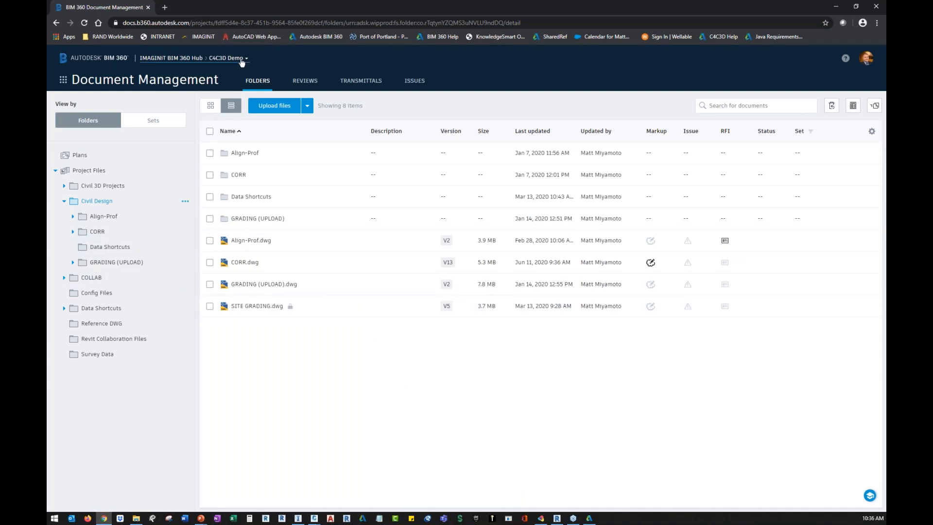
pyautogui.click(242, 59)
pyautogui.scroll(-5, 247, 129)
pyautogui.scroll(-10, 247, 129)
pyautogui.scroll(5, 247, 128)
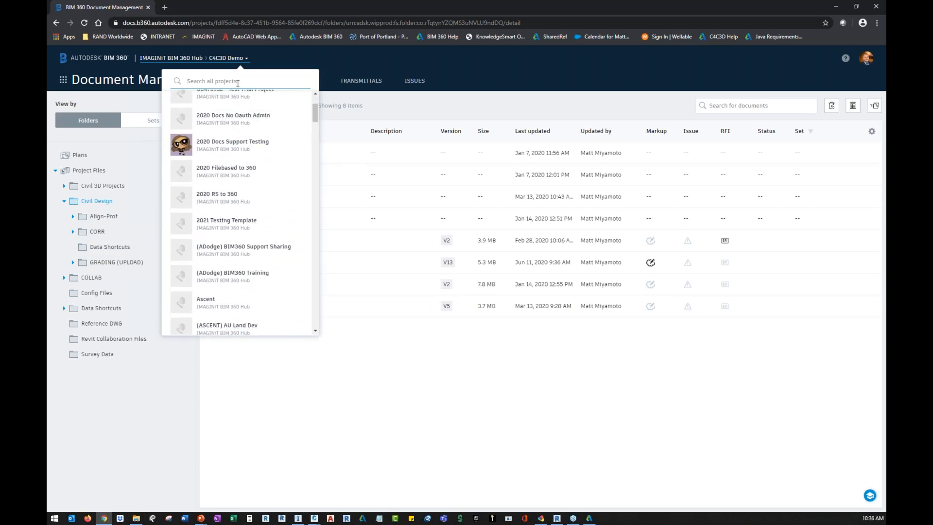
pyautogui.write('bim')
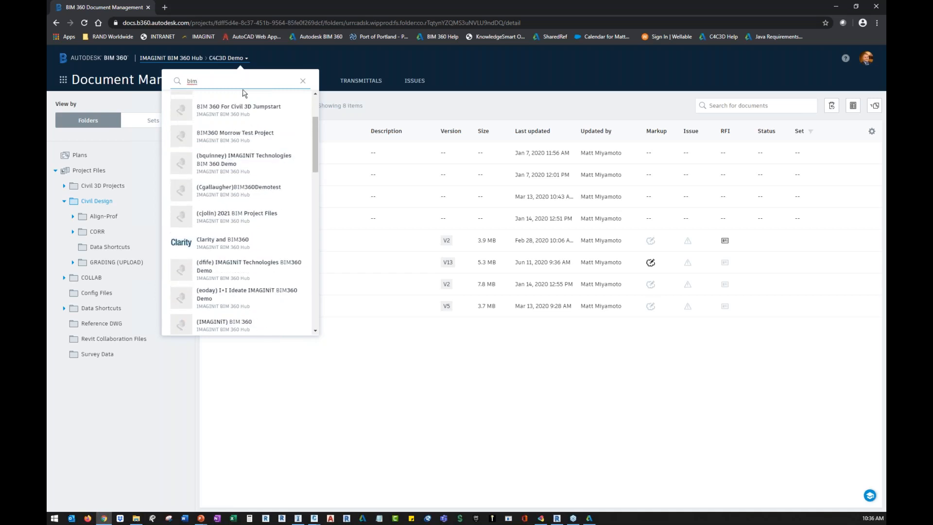
pyautogui.write('369=')
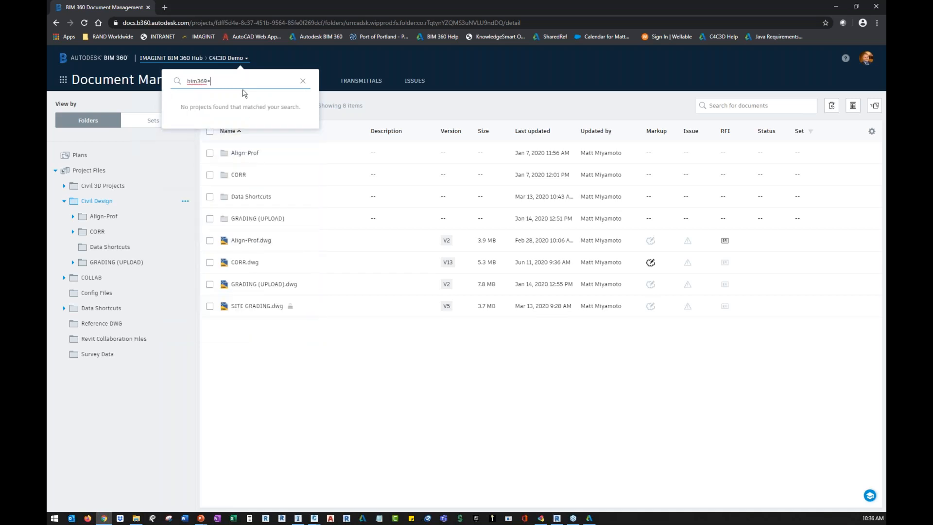
pyautogui.press('BackSpace')
pyautogui.press('BackSpace')
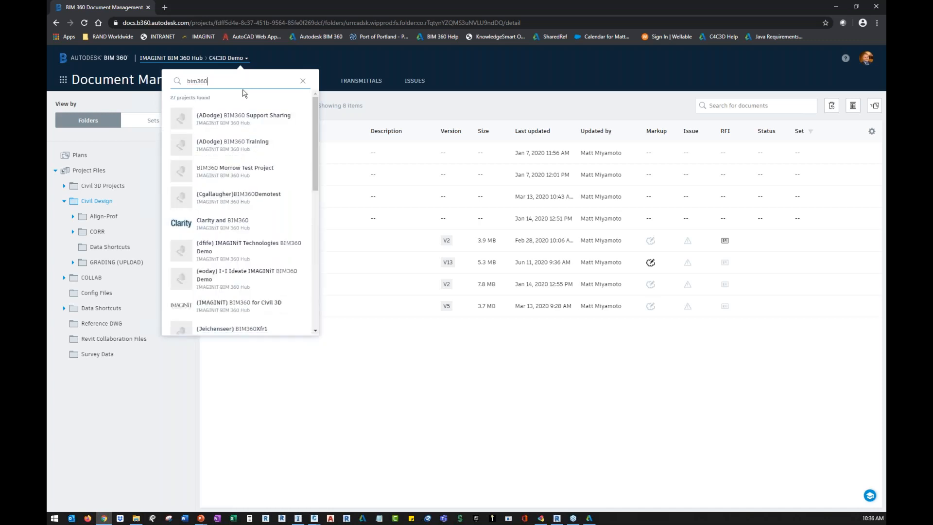
pyautogui.write('AEC')
pyautogui.hotkey('ctrl', 'a')
pyautogui.press('BackSpace')
# - Search the projects for AEC, switch to BIM 360 Design for AEC, and open 01_Project Design Files > Civil > Design DWGs
pyautogui.write('AEC')
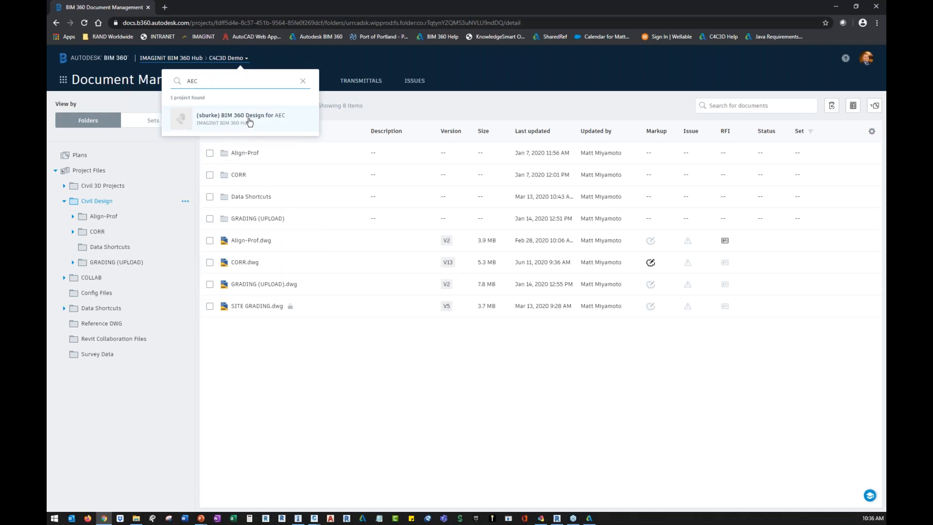
pyautogui.click(250, 122)
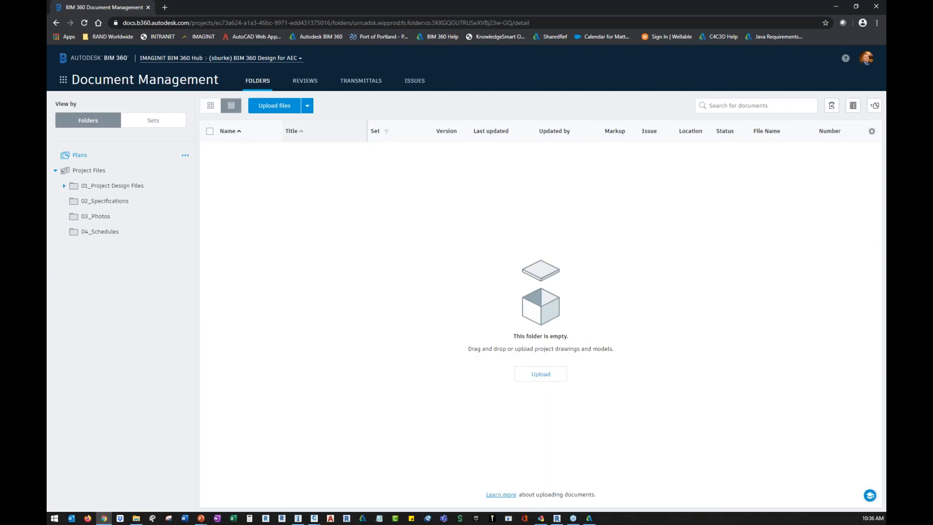
pyautogui.click(141, 186)
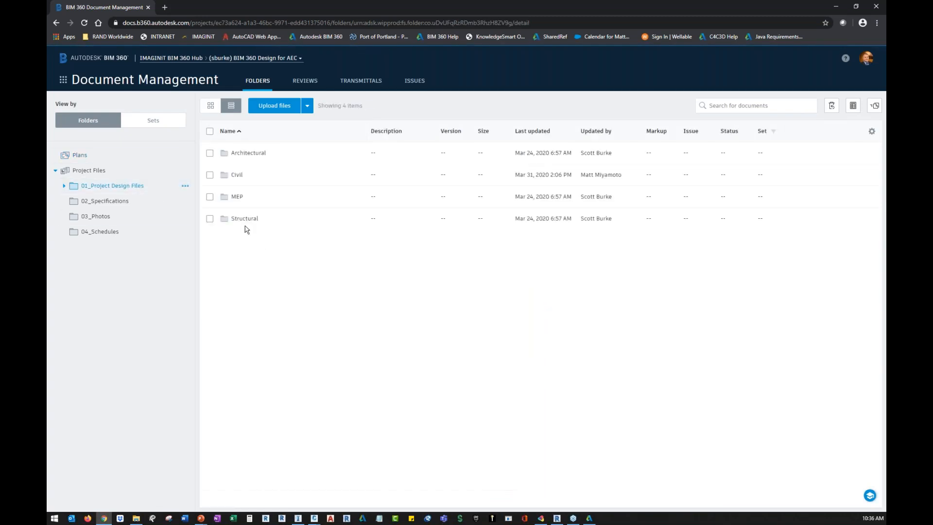
pyautogui.click(236, 175)
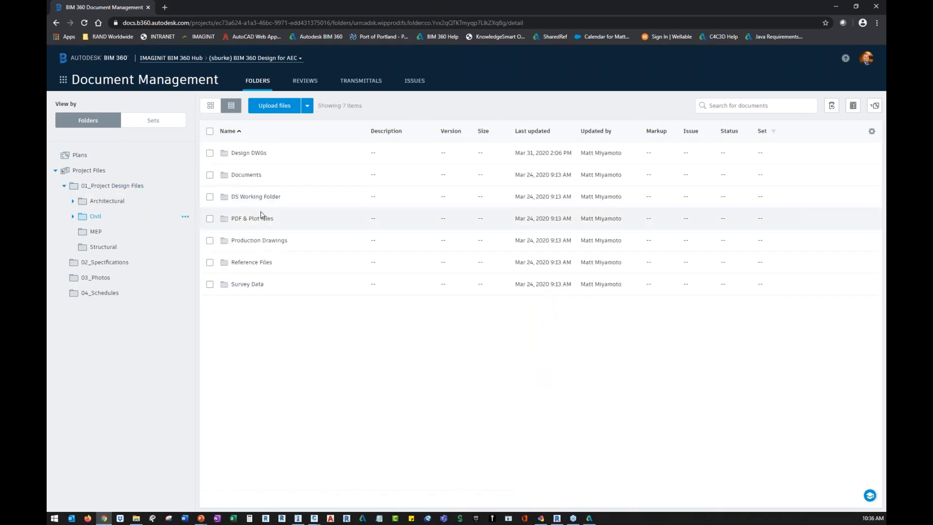
pyautogui.click(250, 153)
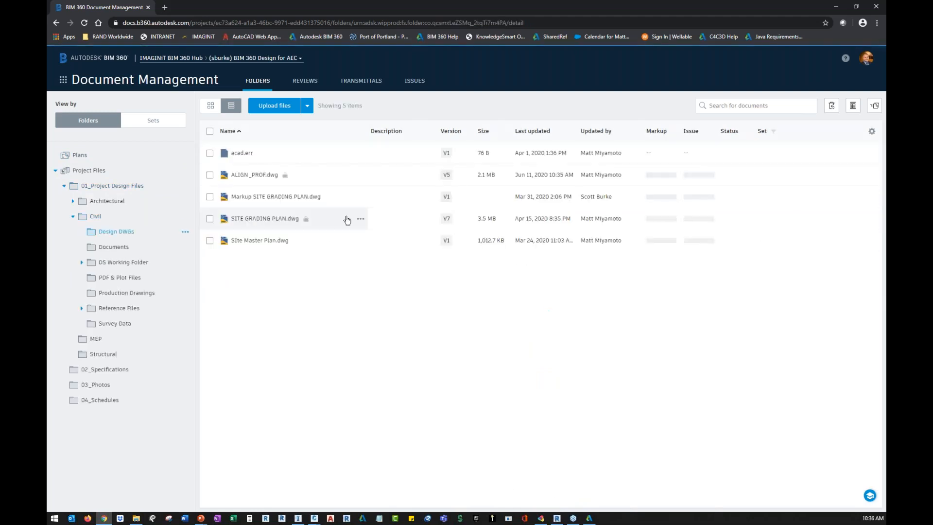
# - View the edited alignment in ALIGN_PROF.dwg in the document viewer, and return to the ALIGN_PROF drawing in Civil 3D
pyautogui.click(254, 176)
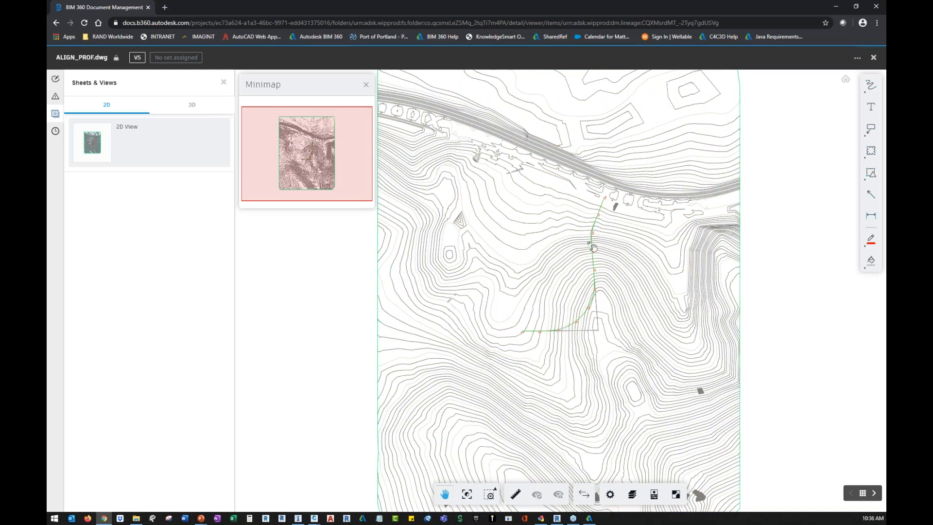
pyautogui.scroll(2, 589, 321)
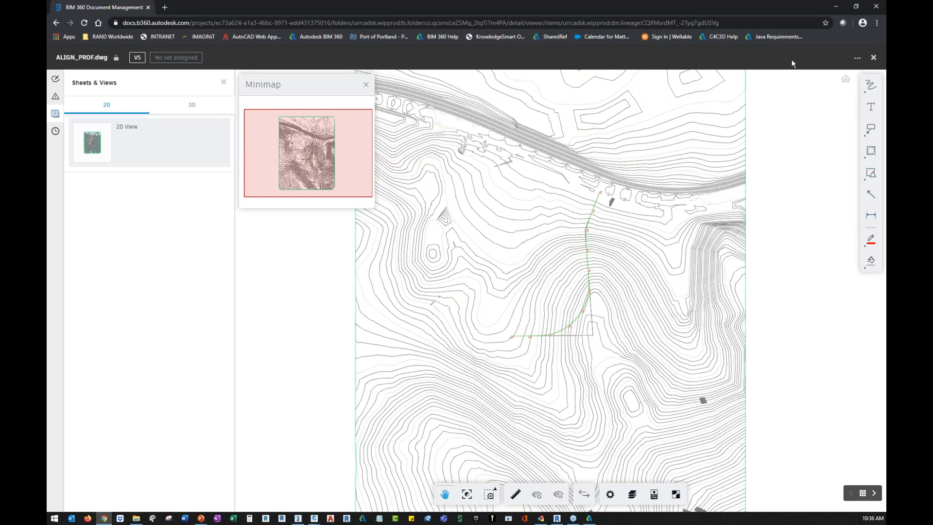
pyautogui.click(836, 7)
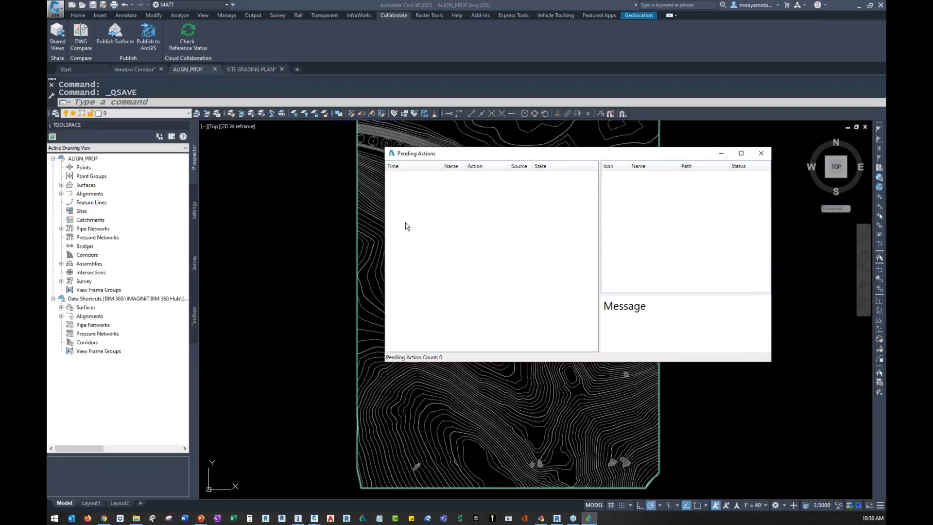
pyautogui.click(325, 235)
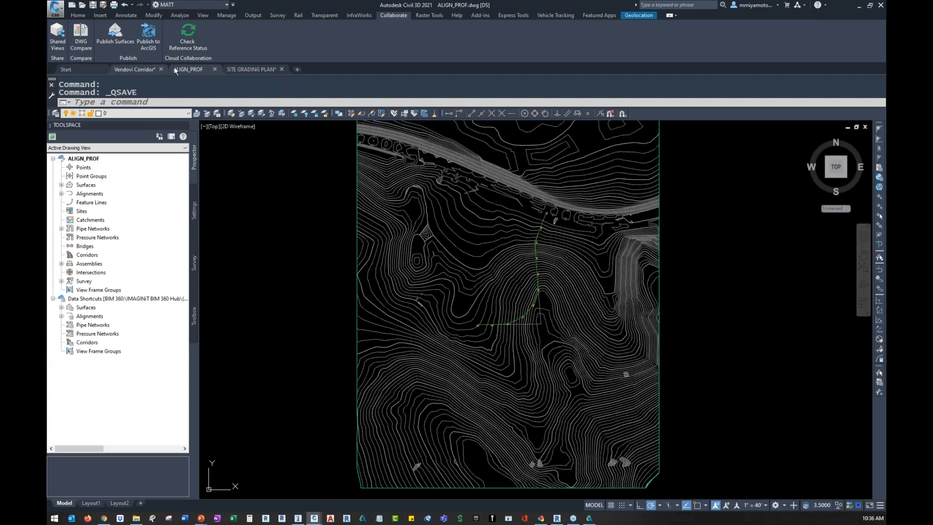
# - In the SITE GRADING PLAN drawing, synchronize the Access Road alignment's data shortcut reference and save the drawing
pyautogui.click(250, 69)
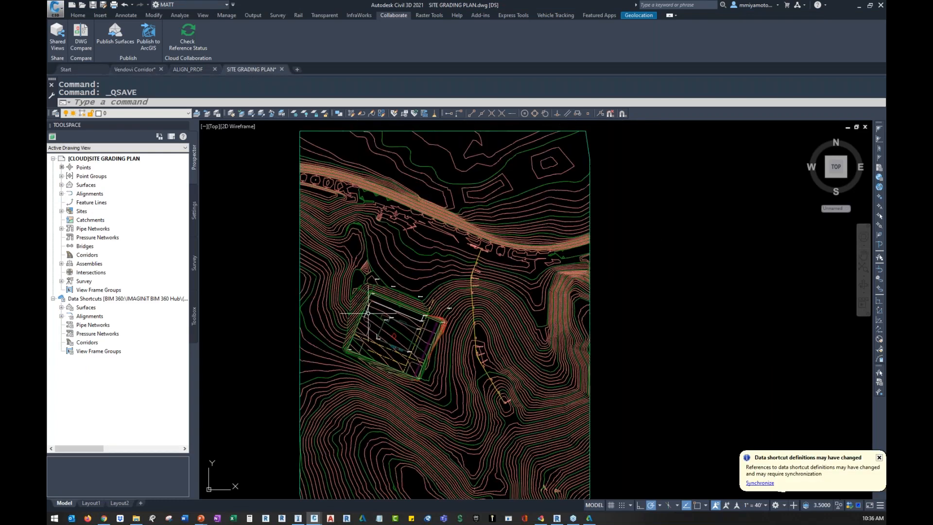
pyautogui.press('ctrl')
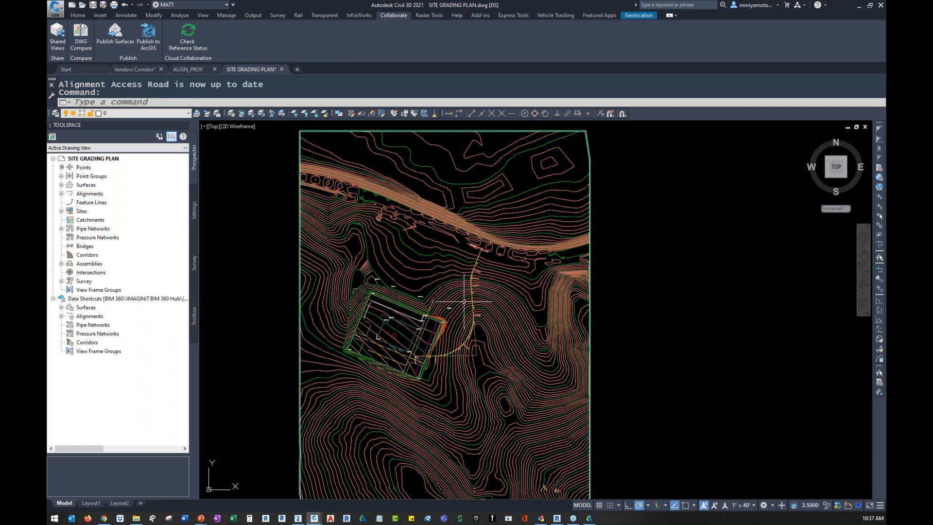
# - Check the drawing's reference status against BIM 360, and inspect where the Access Road alignment meets the graded pad
pyautogui.moveTo(465, 301)
pyautogui.click(191, 41)
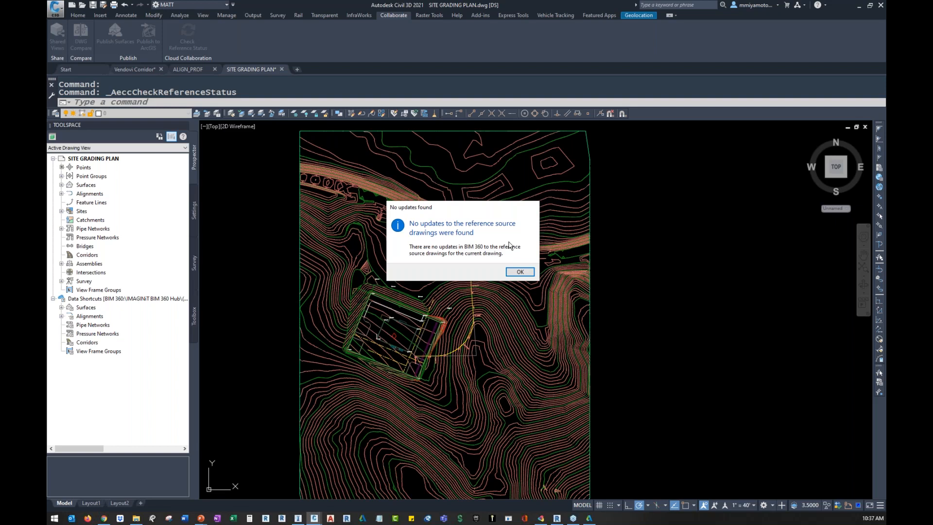
pyautogui.click(521, 272)
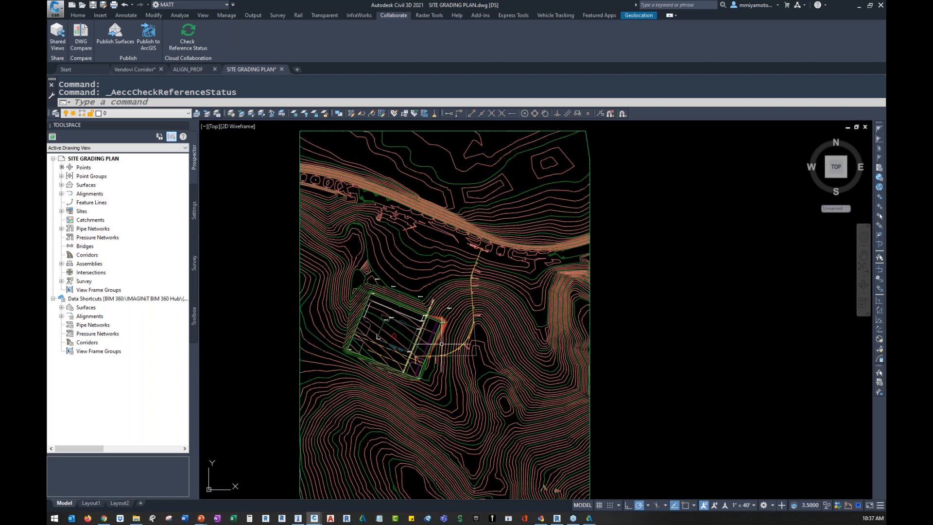
pyautogui.scroll(5, 440, 345)
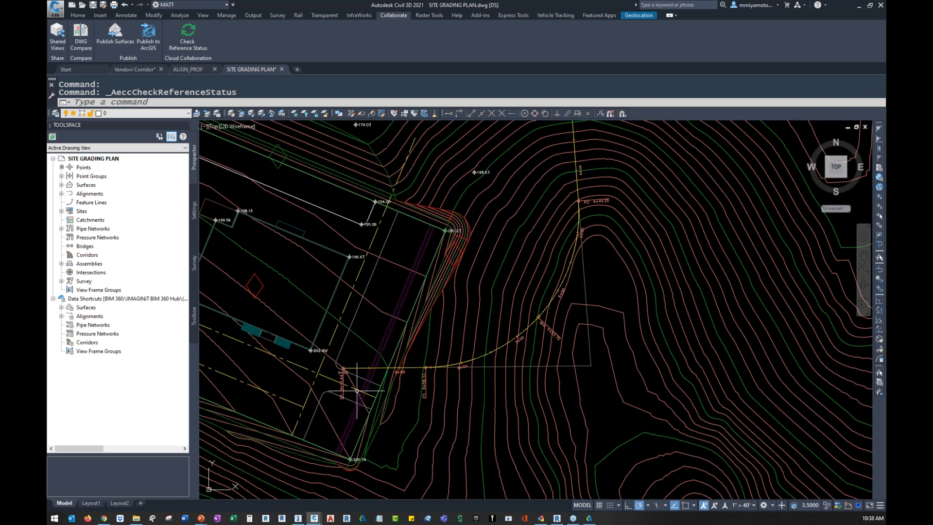
pyautogui.scroll(-4, 357, 390)
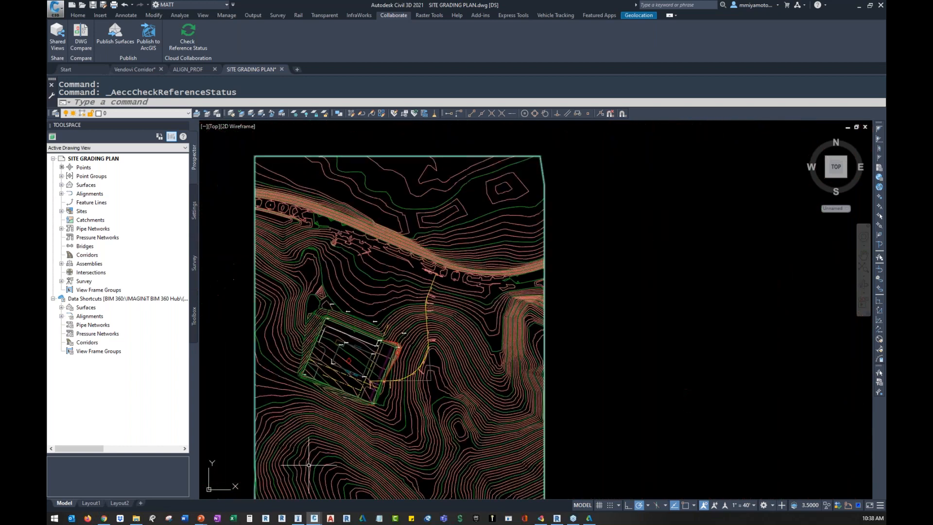
# - In the browser's ALIGN_PROF.dwg viewer, start a new Design issue pinned near the west end of the Access Road alignment
pyautogui.click(103, 519)
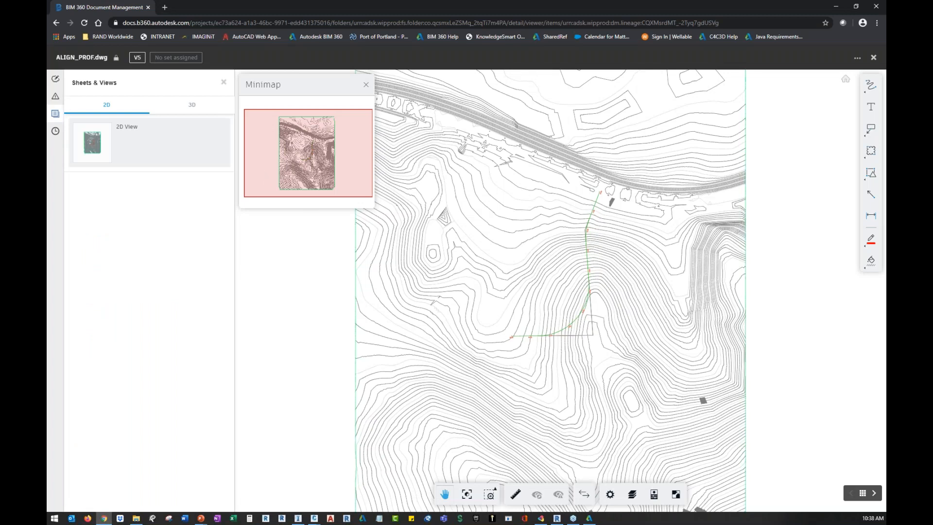
pyautogui.click(56, 99)
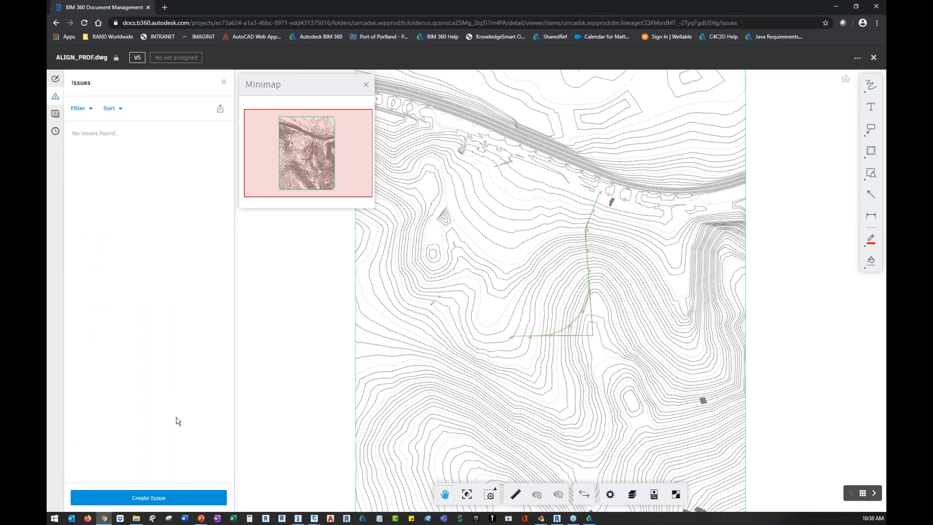
pyautogui.click(175, 497)
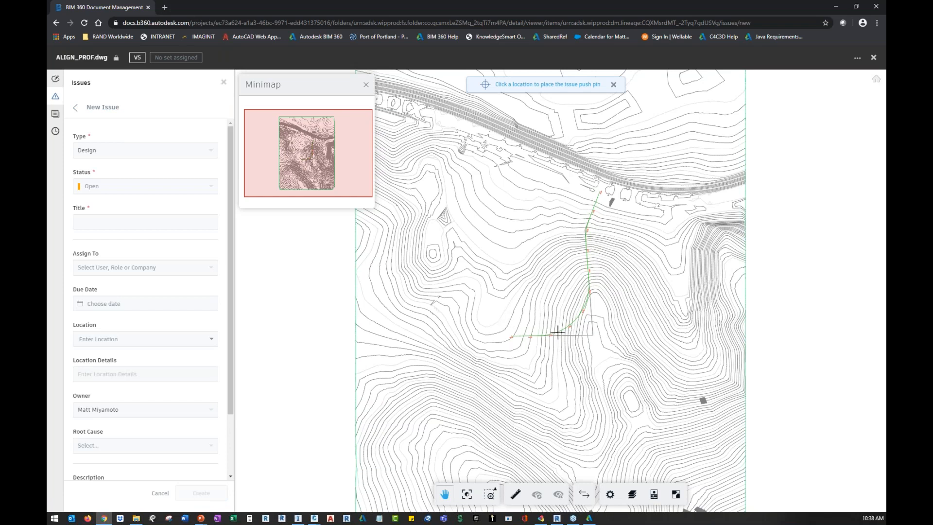
pyautogui.click(504, 327)
pyautogui.scroll(5, 559, 360)
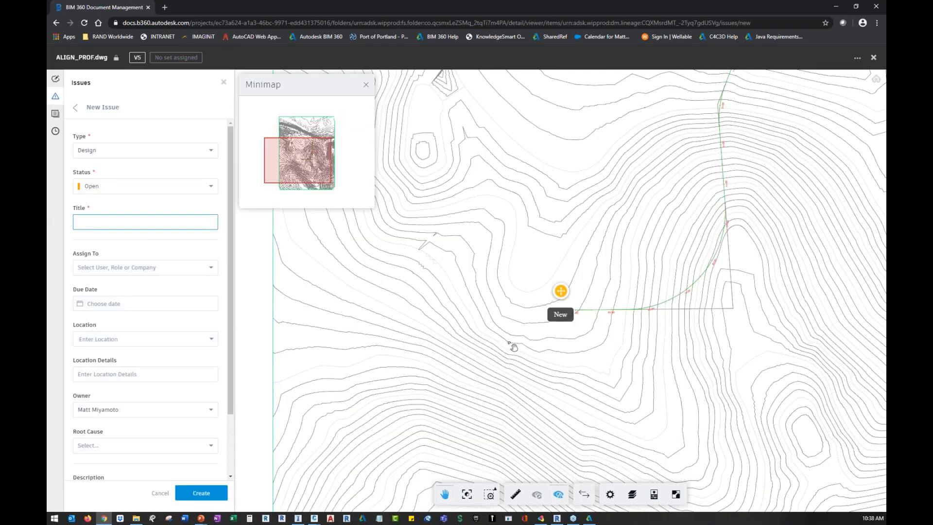
pyautogui.scroll(-1, 112, 449)
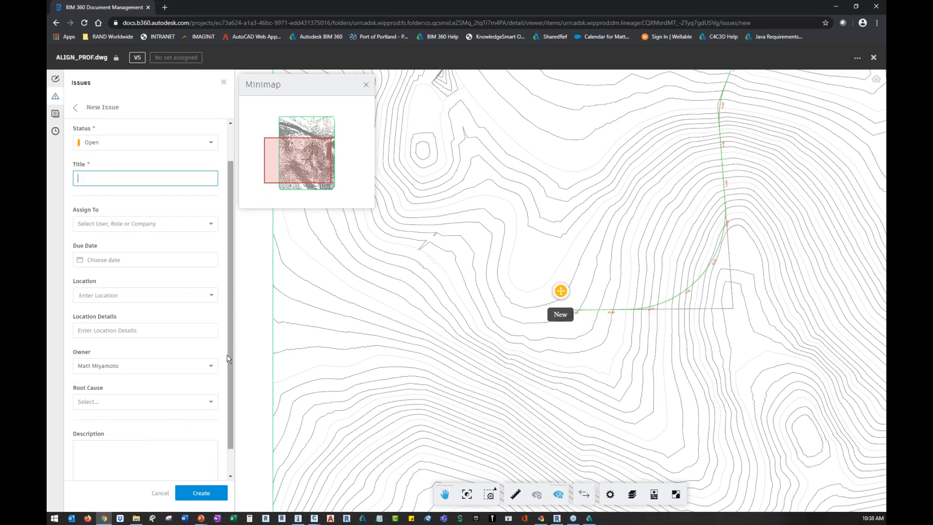
# - Review the available assignees for the new issue, leave it uncreated, and close the document viewer
pyautogui.click(213, 224)
pyautogui.scroll(-2, 156, 302)
pyautogui.scroll(-1, 132, 281)
pyautogui.scroll(2, 114, 278)
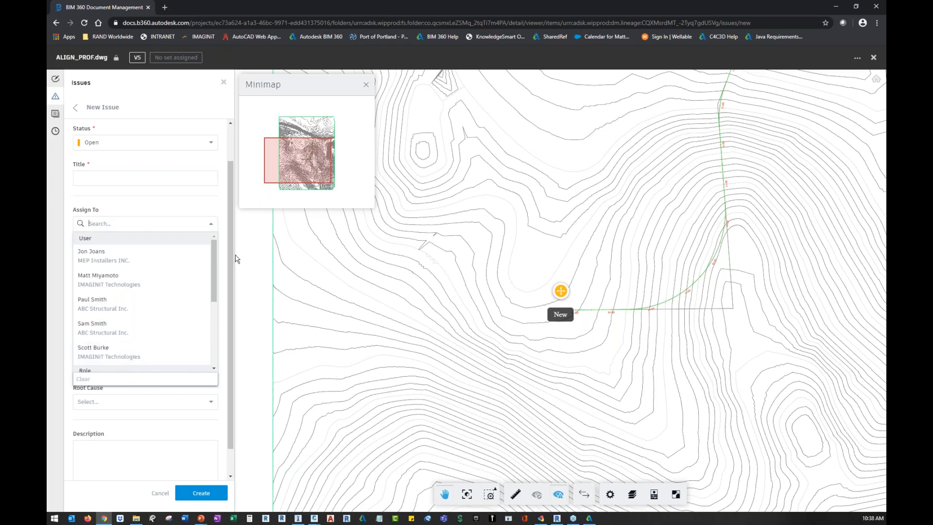
pyautogui.click(214, 434)
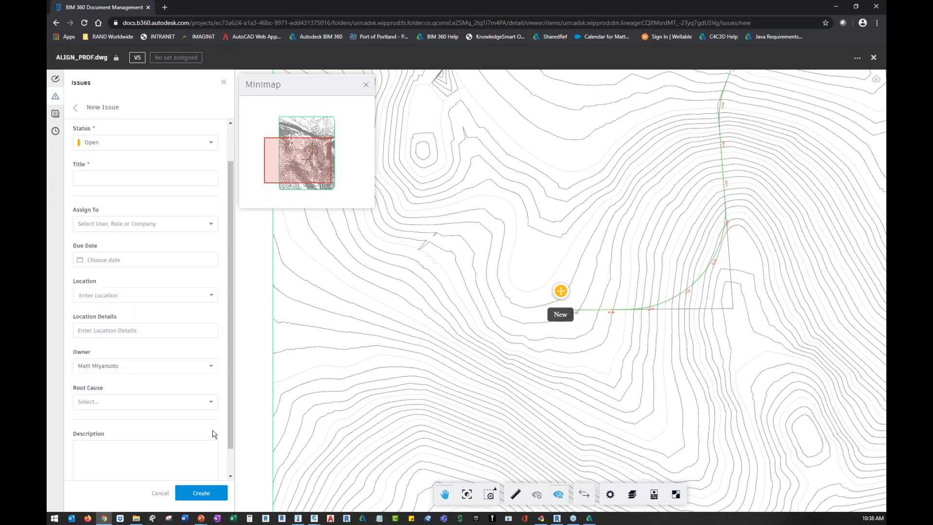
pyautogui.click(224, 83)
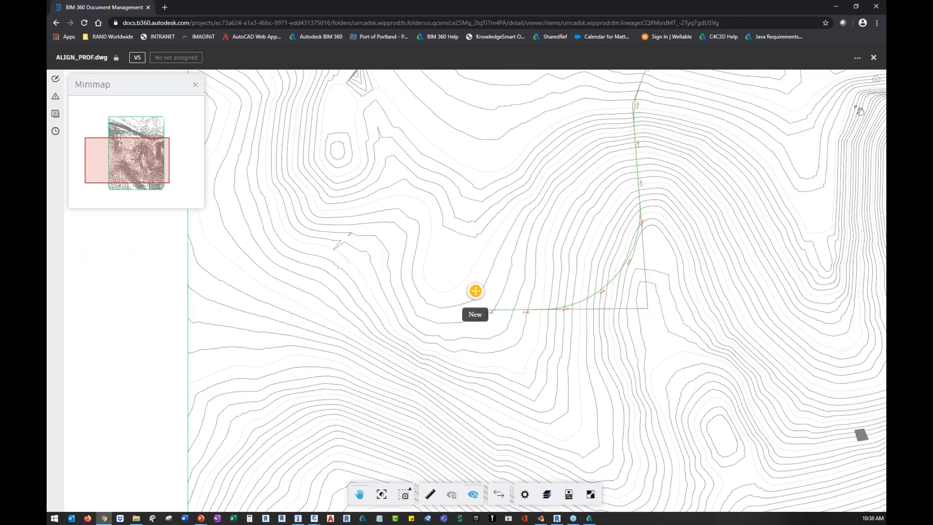
pyautogui.click(874, 59)
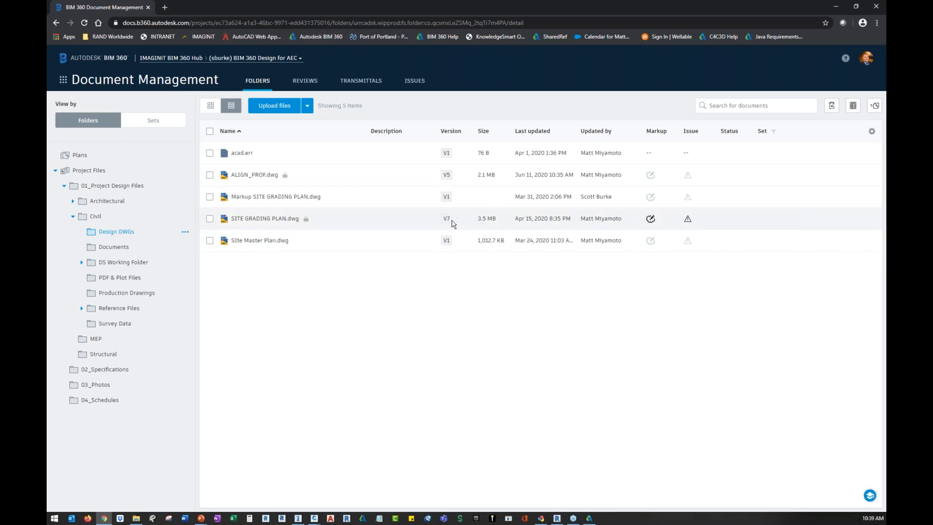
# - Review the version history of ALIGN_PROF.dwg in the Design DWGs folder and close it
pyautogui.click(448, 176)
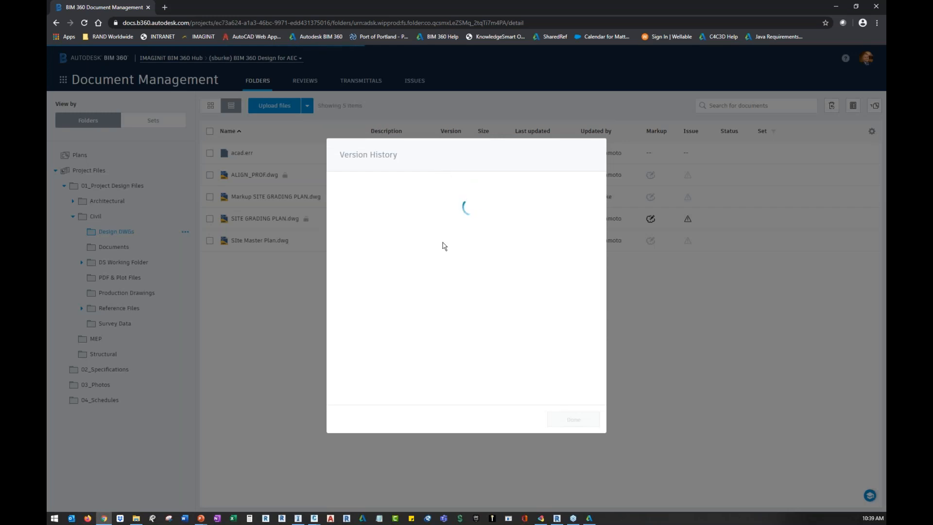
pyautogui.scroll(-1, 378, 251)
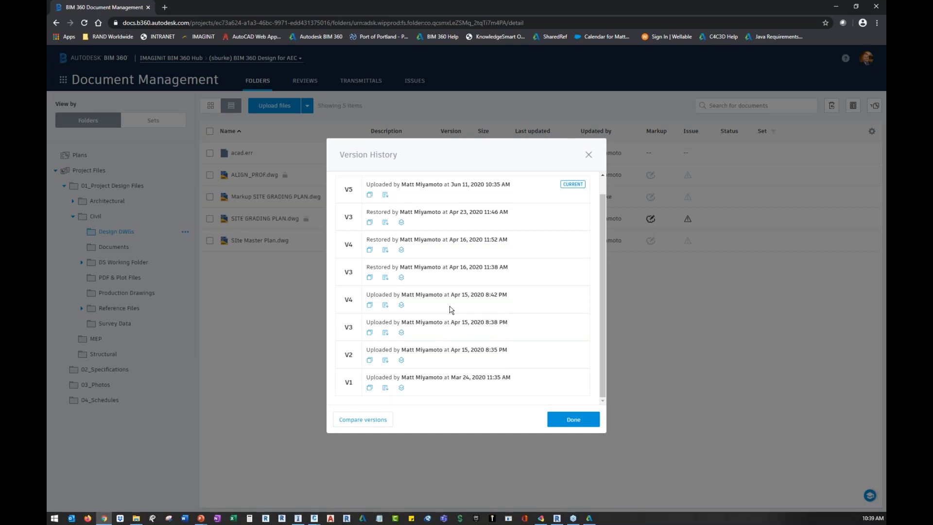
pyautogui.scroll(1, 451, 309)
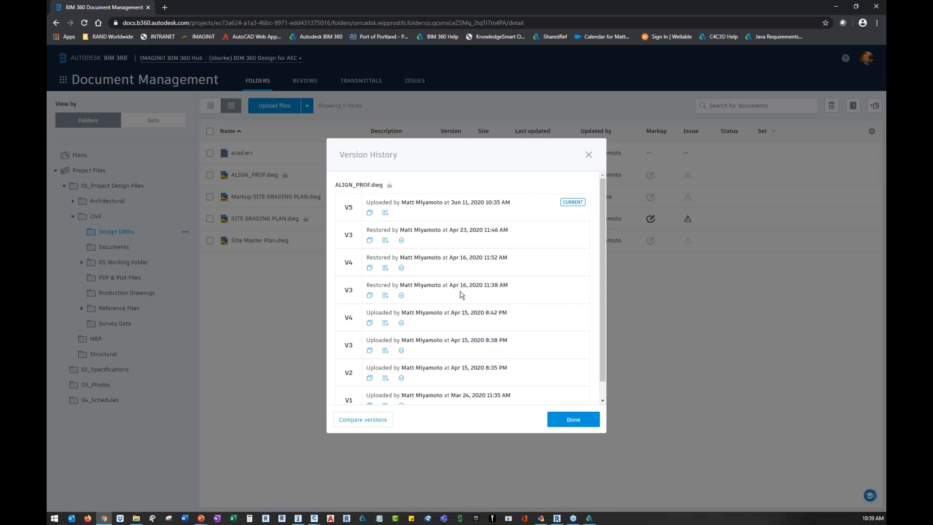
pyautogui.scroll(-1, 462, 294)
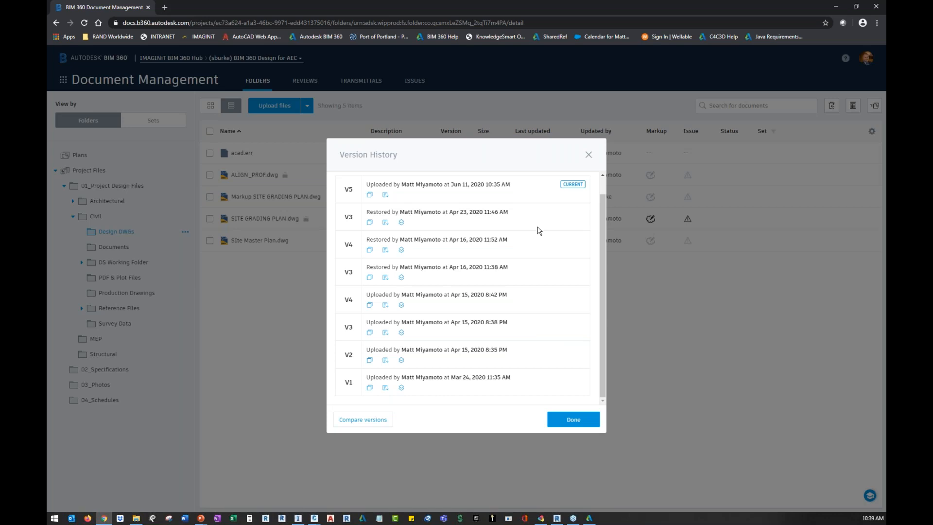
pyautogui.scroll(1, 421, 279)
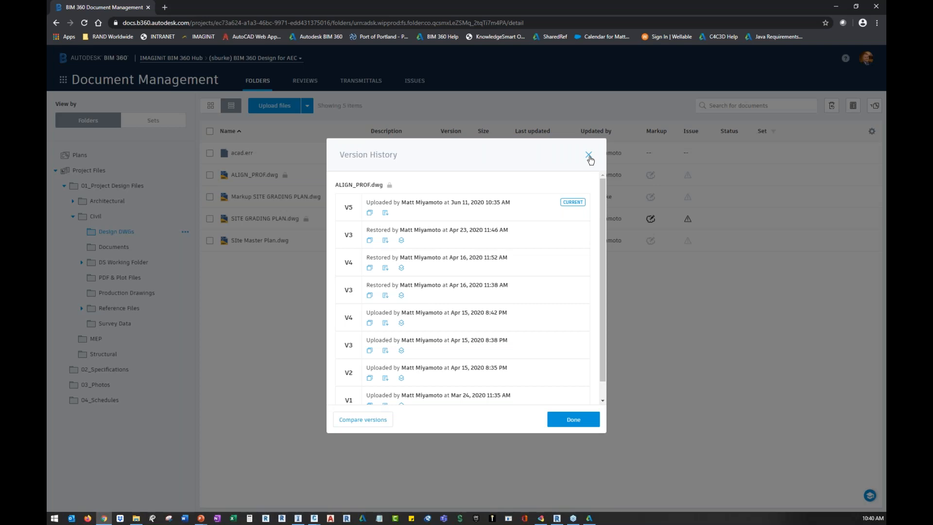
pyautogui.click(590, 156)
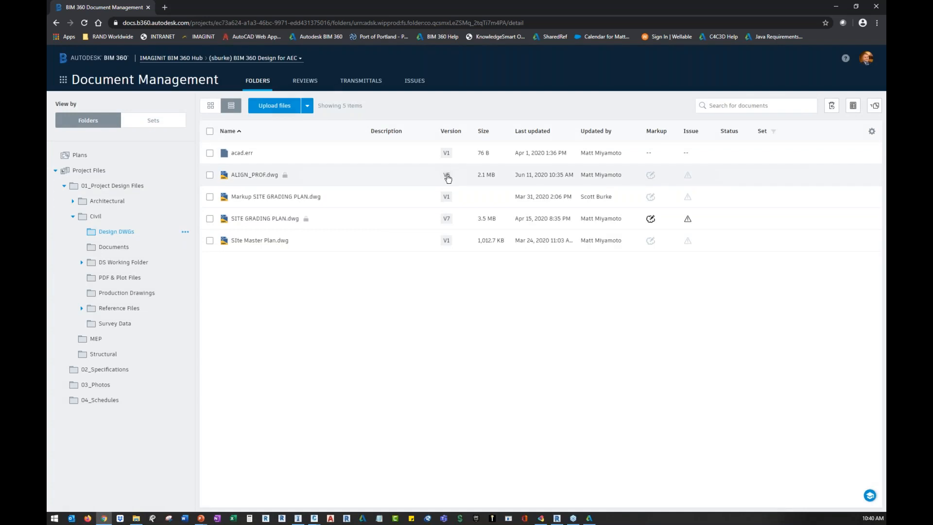
# - Compare the 2D View of ALIGN_PROF.dwg v5 with the restored v3 from its version history
pyautogui.click(446, 176)
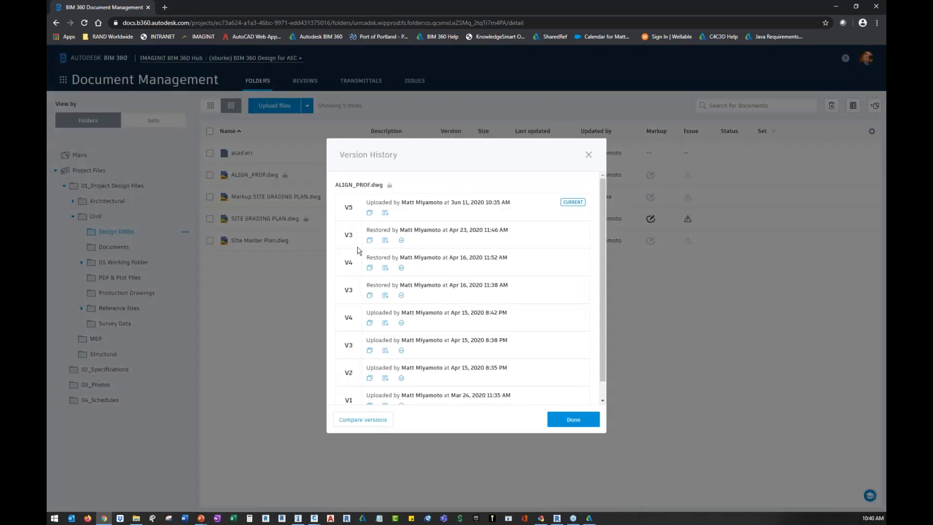
pyautogui.click(357, 421)
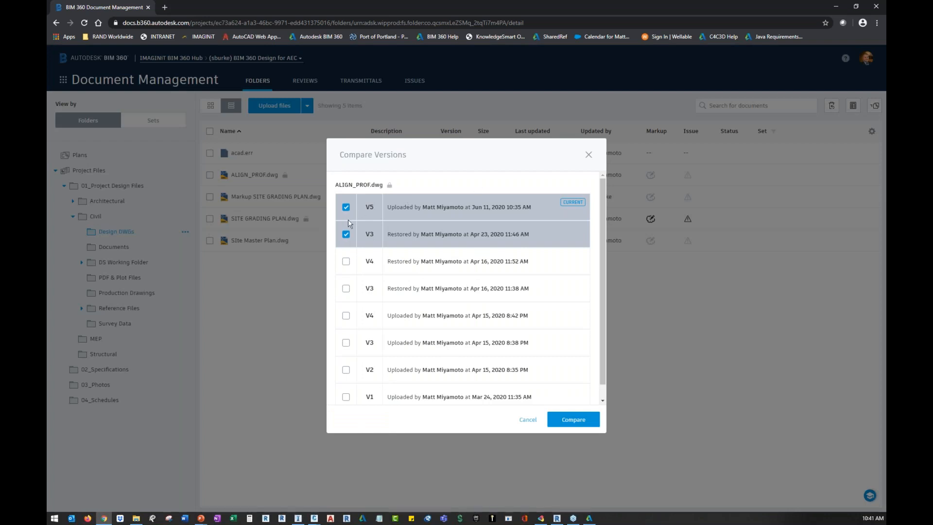
pyautogui.click(573, 421)
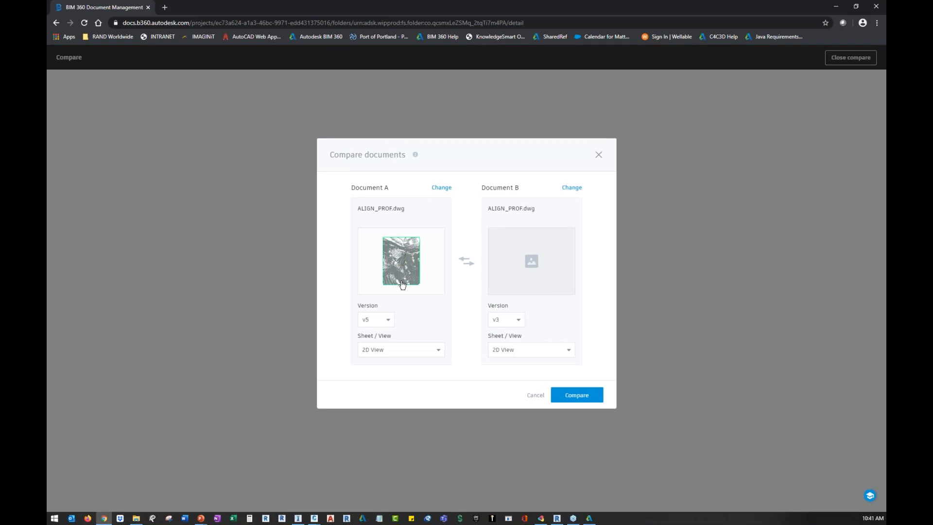
pyautogui.click(582, 398)
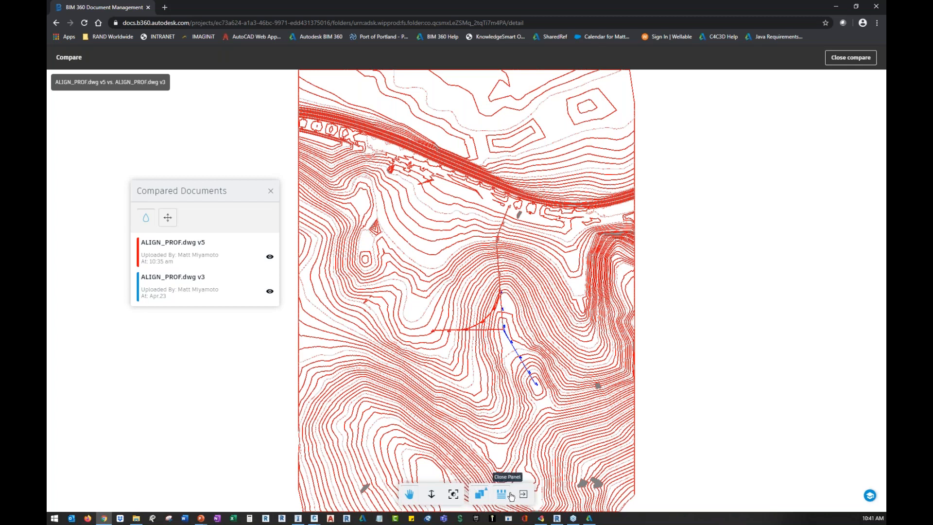
# - View the two versions in split view, shift the divider east past the alignment, and close the comparison
pyautogui.click(480, 494)
pyautogui.click(465, 448)
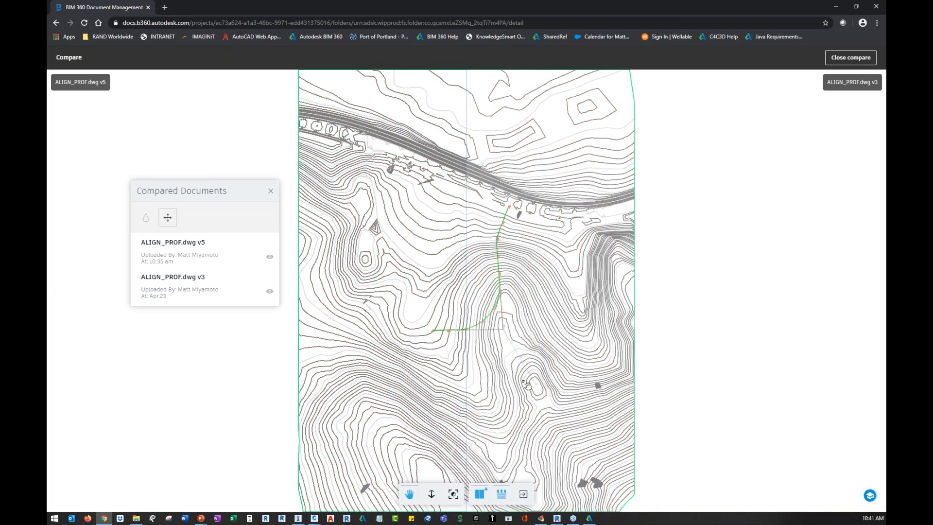
pyautogui.moveTo(467, 270)
pyautogui.mouseDown()
pyautogui.moveTo(494, 273)
pyautogui.moveTo(445, 271)
pyautogui.moveTo(466, 244)
pyautogui.moveTo(504, 250)
pyautogui.moveTo(410, 259)
pyautogui.moveTo(566, 269)
pyautogui.moveTo(390, 270)
pyautogui.moveTo(594, 273)
pyautogui.mouseUp()
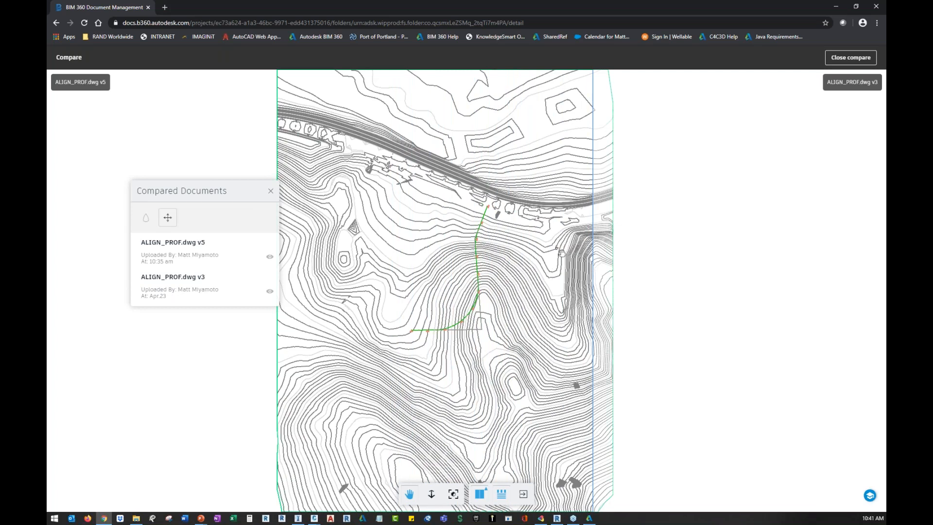
pyautogui.click(270, 191)
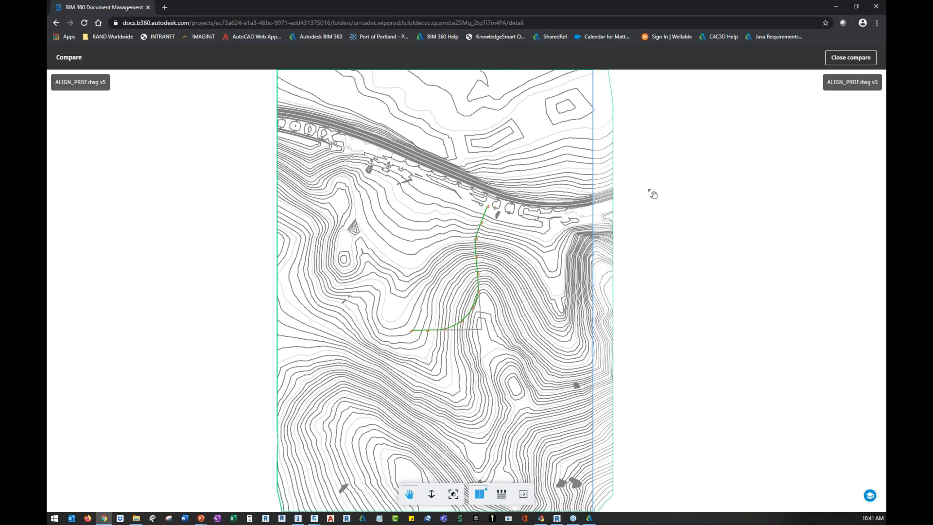
pyautogui.click(854, 58)
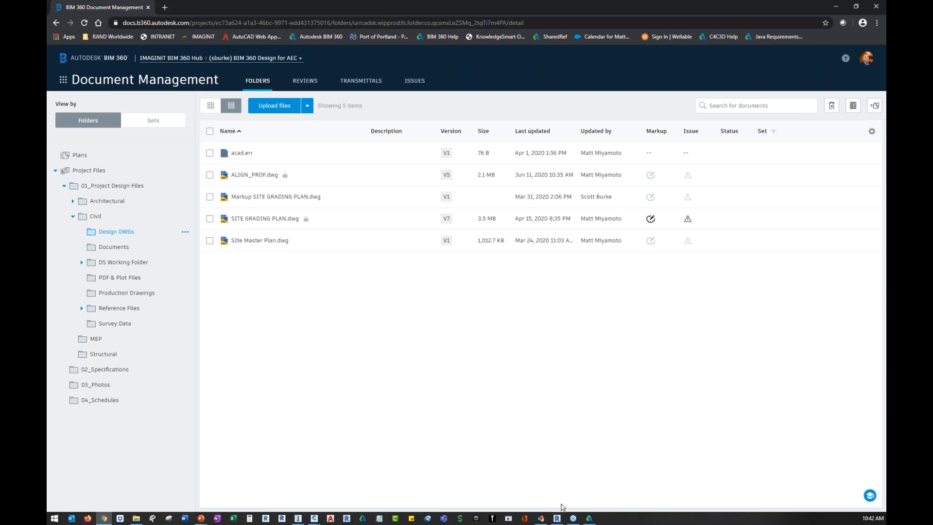
# - Switch to the PowerPoint slide show and advance to the slide Collaboration with Infraworks in the Cloud
pyautogui.click(201, 518)
pyautogui.click(199, 492)
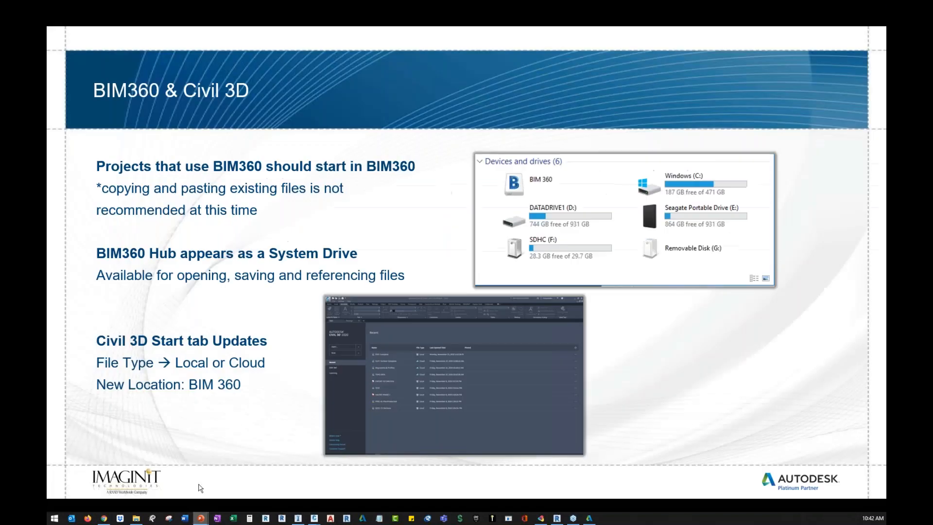
pyautogui.click(287, 330)
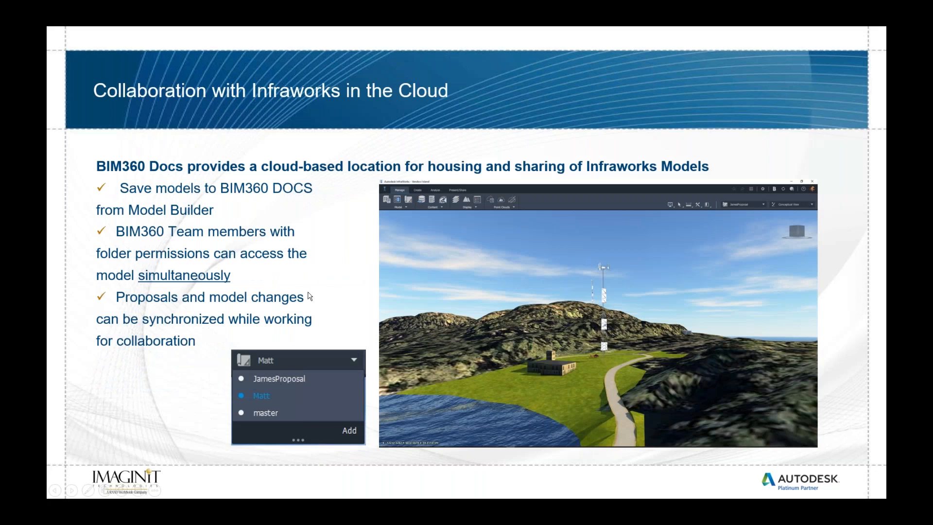
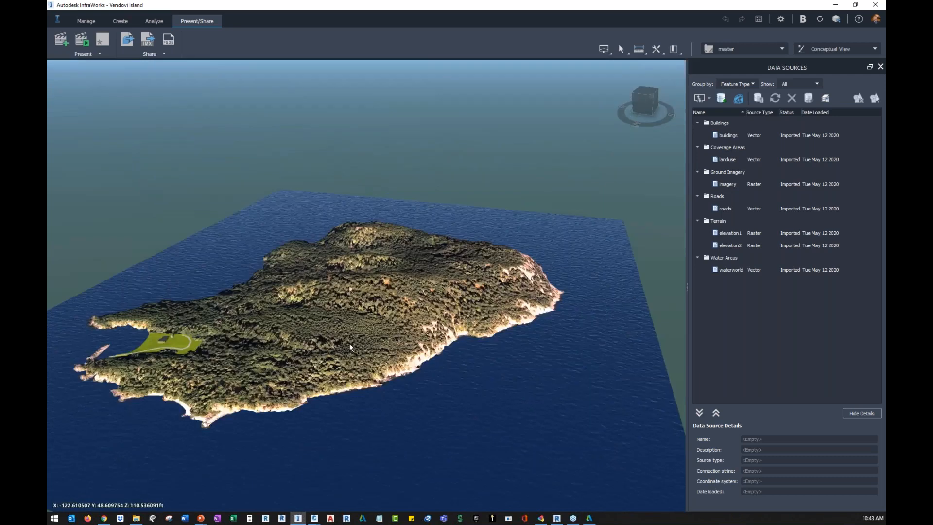
# - Examine the Vendovi Island model in InfraWorks from several angles, focusing on the building and road on the green site
pyautogui.scroll(3, 435, 347)
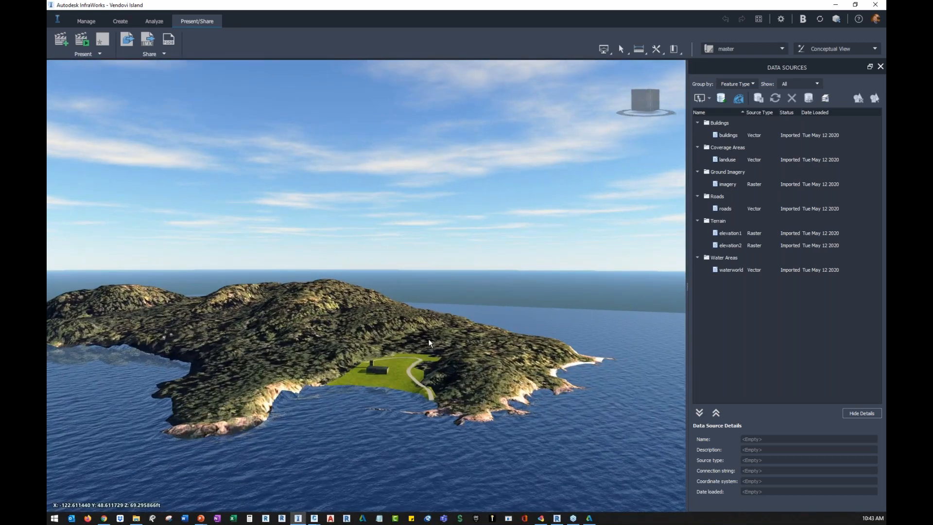
pyautogui.scroll(3, 384, 415)
pyautogui.scroll(-5, 399, 381)
pyautogui.moveTo(367, 400)
pyautogui.mouseDown()
pyautogui.moveTo(346, 371)
pyautogui.moveTo(384, 333)
pyautogui.moveTo(371, 408)
pyautogui.mouseUp()
pyautogui.scroll(5, 346, 425)
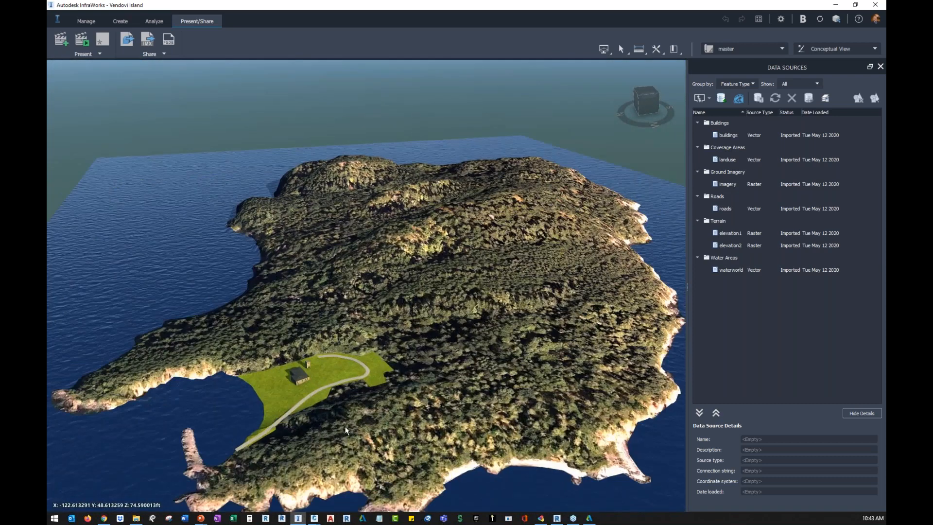
pyautogui.scroll(-5, 383, 404)
pyautogui.scroll(5, 409, 411)
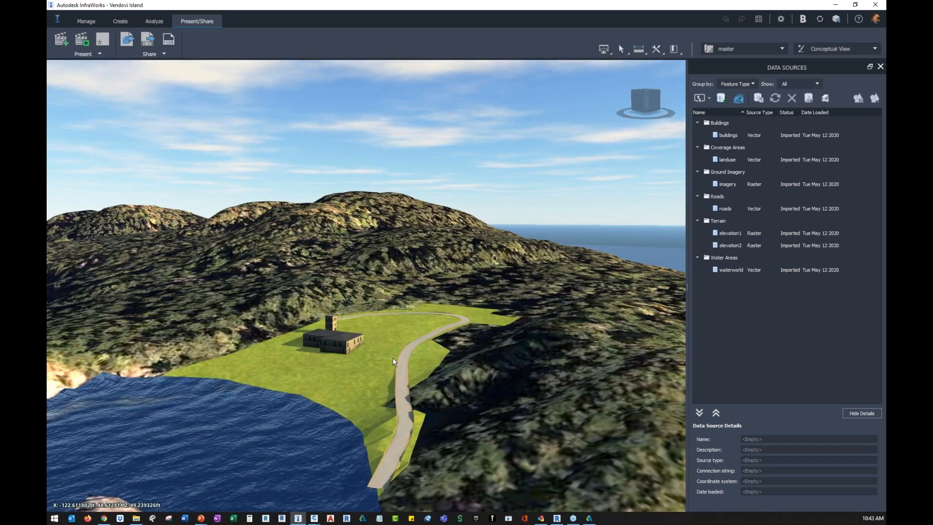
# - Switch the Vendovi Island model from master to the second listed proposal and view the redesigned road beside the building
pyautogui.moveTo(421, 372)
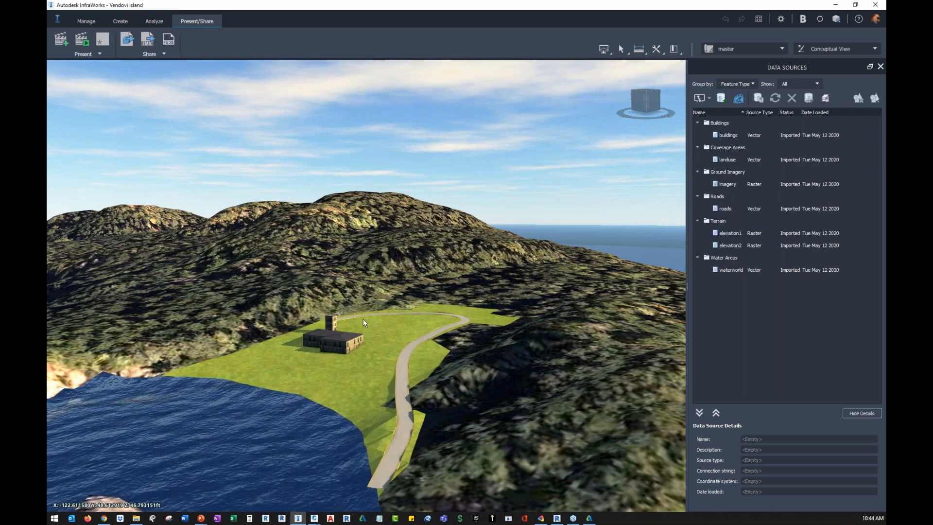
pyautogui.scroll(-1, 363, 347)
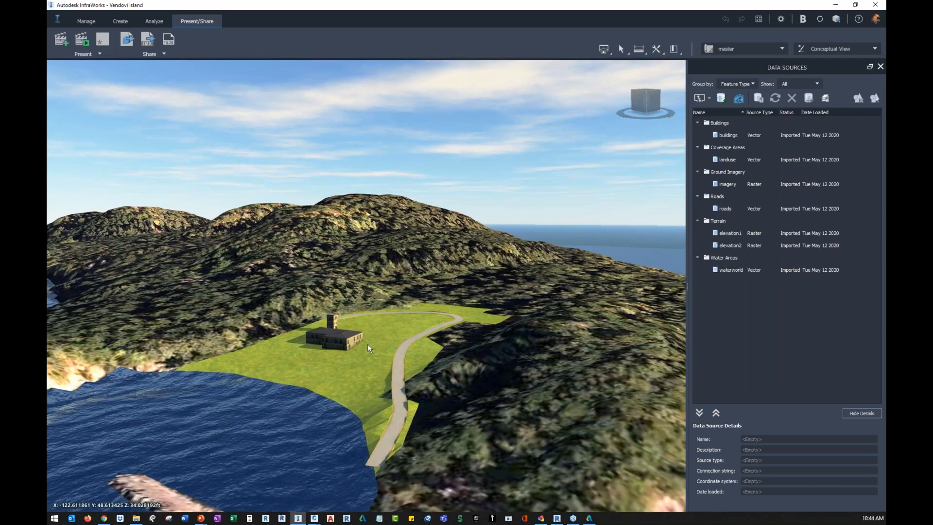
pyautogui.scroll(-1, 368, 343)
pyautogui.keyDown('shift'); pyautogui.moveTo(354, 408); pyautogui.dragTo(450, 379, button='middle'); pyautogui.keyUp('shift')
pyautogui.scroll(3, 450, 381)
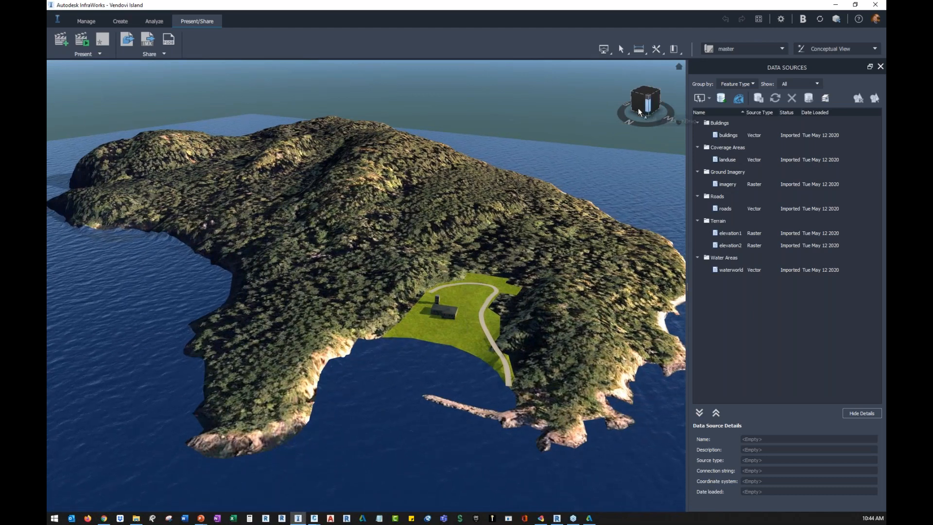
pyautogui.scroll(4, 532, 216)
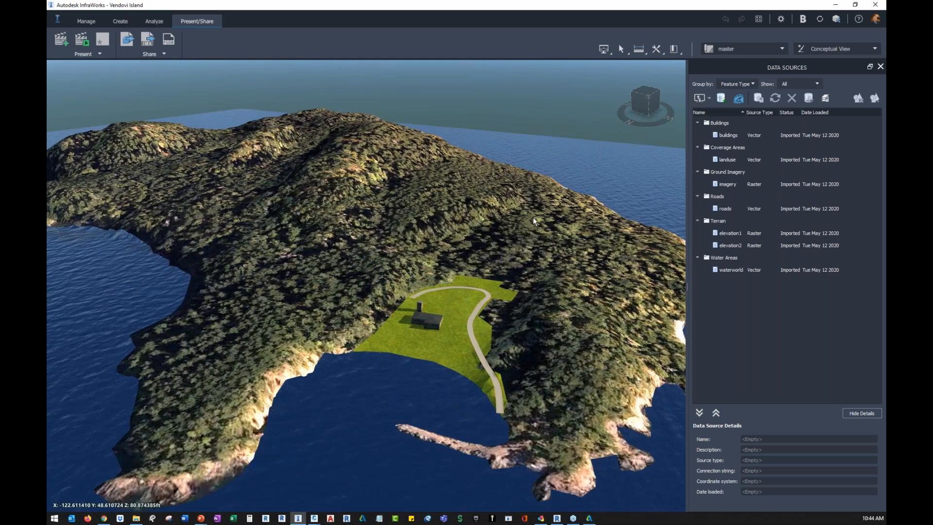
pyautogui.scroll(1, 532, 233)
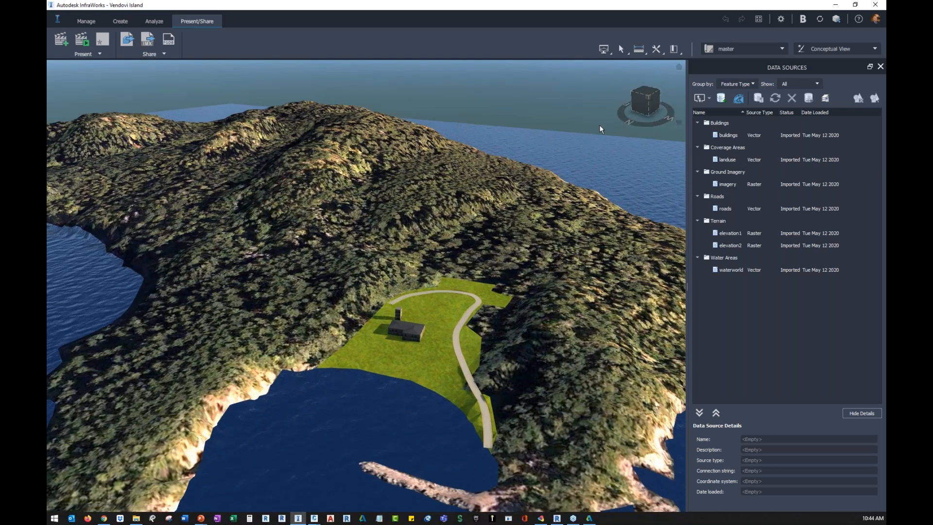
pyautogui.click(781, 49)
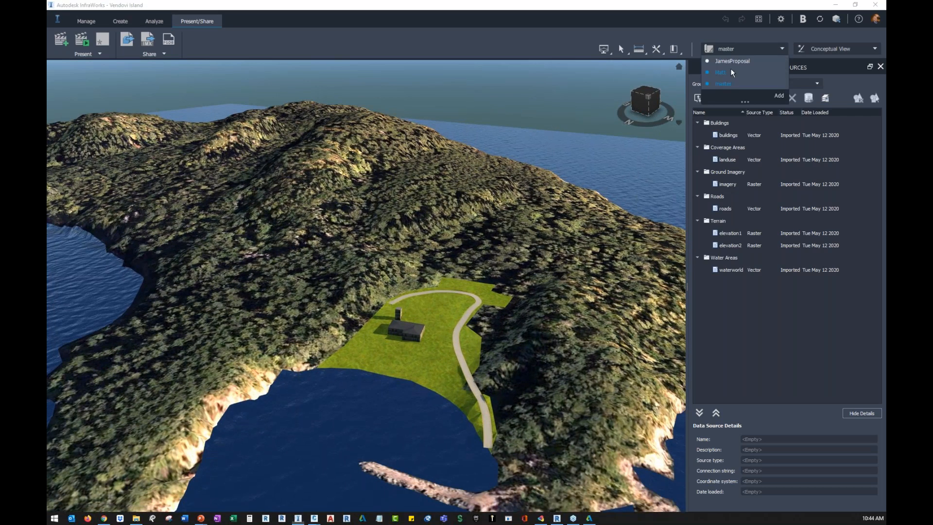
pyautogui.moveTo(736, 62)
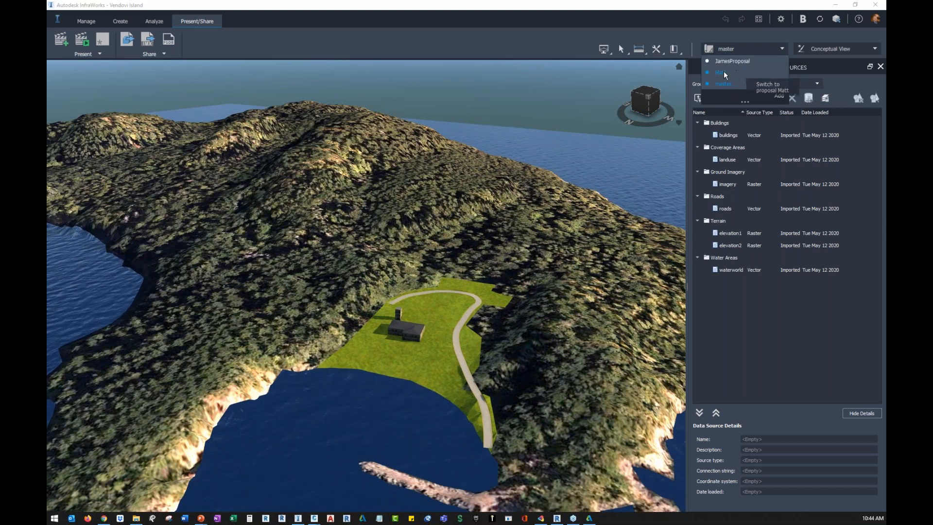
pyautogui.click(724, 71)
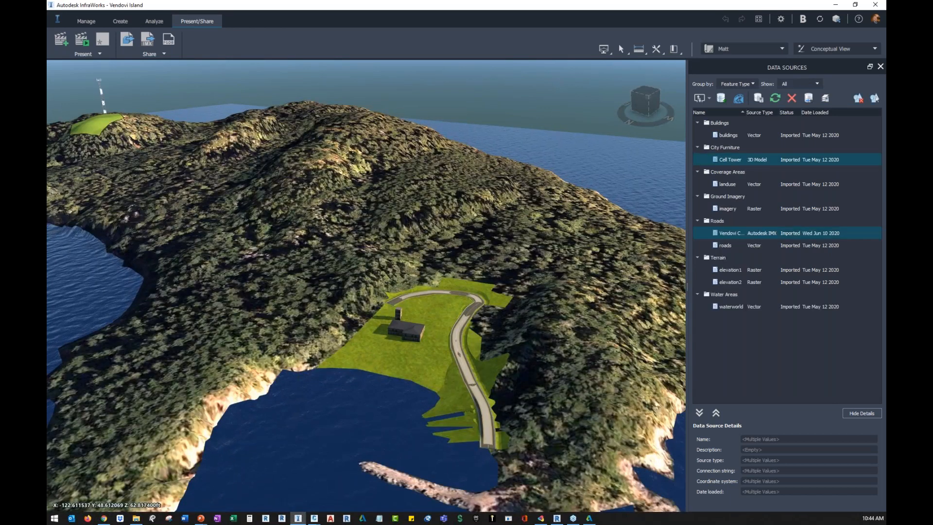
pyautogui.scroll(3, 457, 293)
pyautogui.scroll(2, 457, 291)
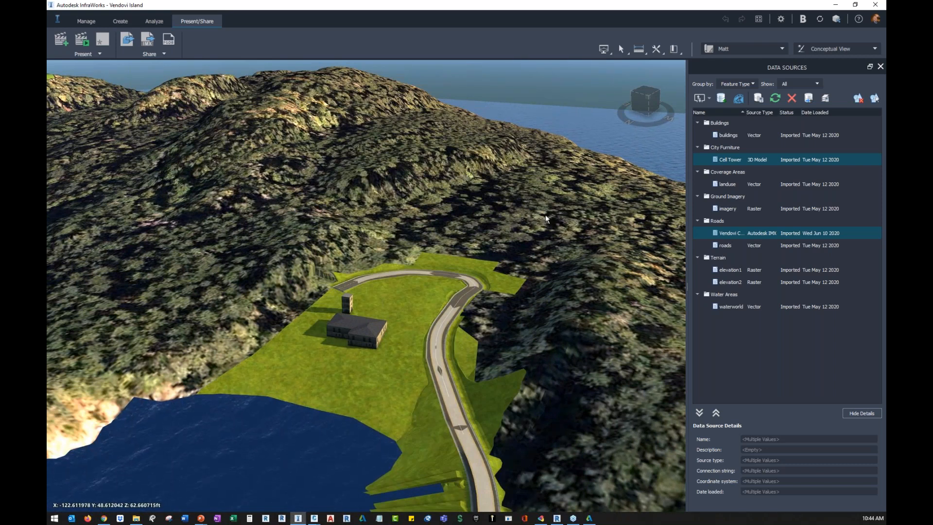
# - Synchronize the Vendovi Island model with BIM 360, sharing the changes in both proposals and the Common Resources
pyautogui.click(821, 21)
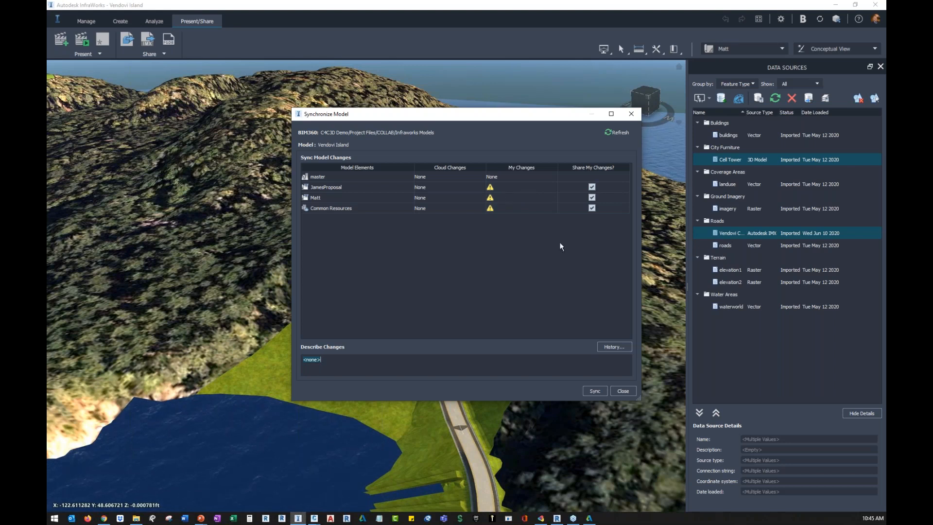
pyautogui.click(596, 392)
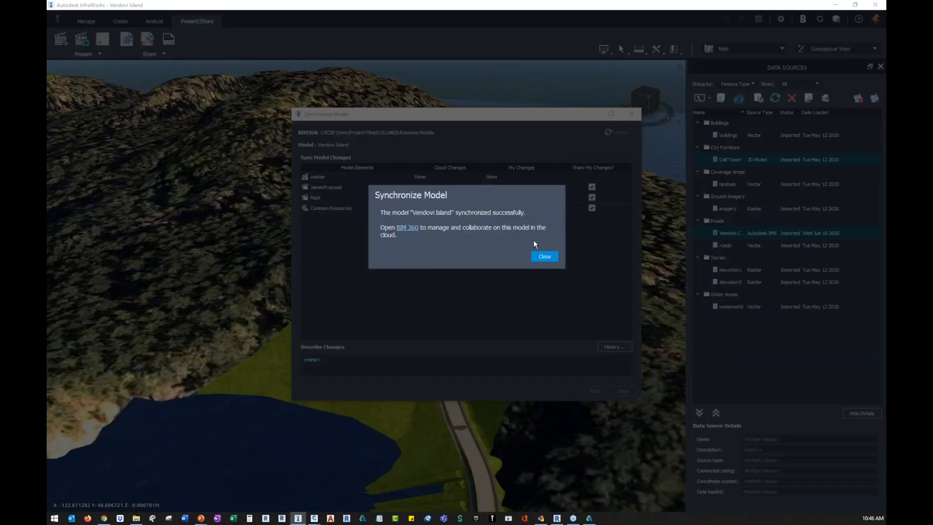
pyautogui.click(545, 257)
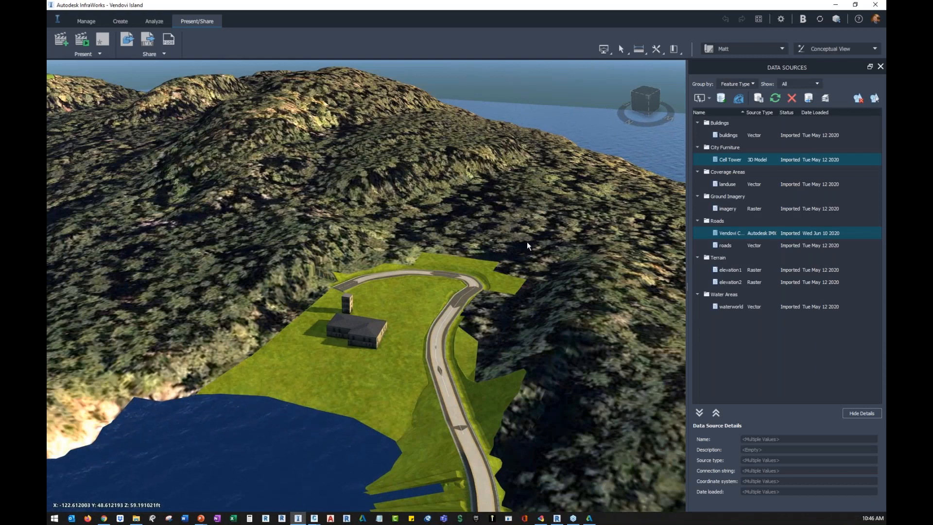
# - Switch the Vendovi Island model to the first listed proposal
pyautogui.scroll(-2, 526, 246)
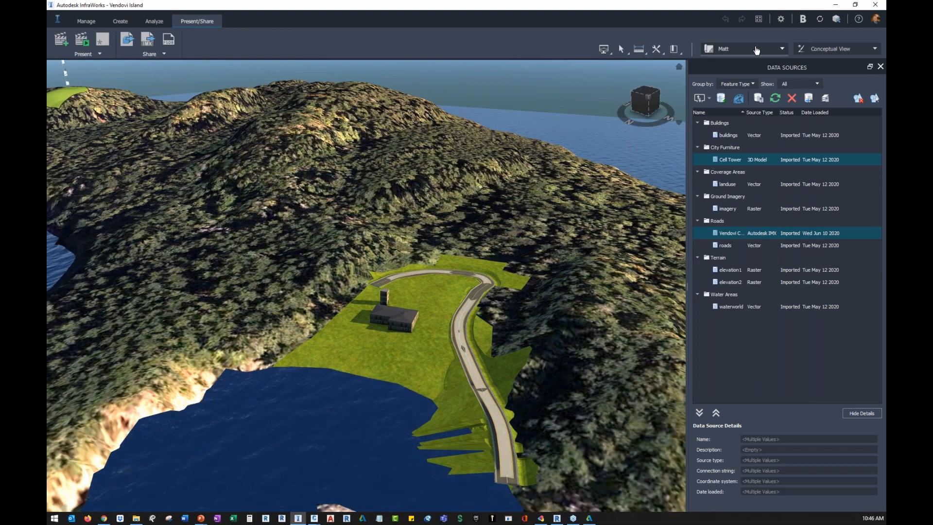
pyautogui.click(782, 49)
pyautogui.click(710, 74)
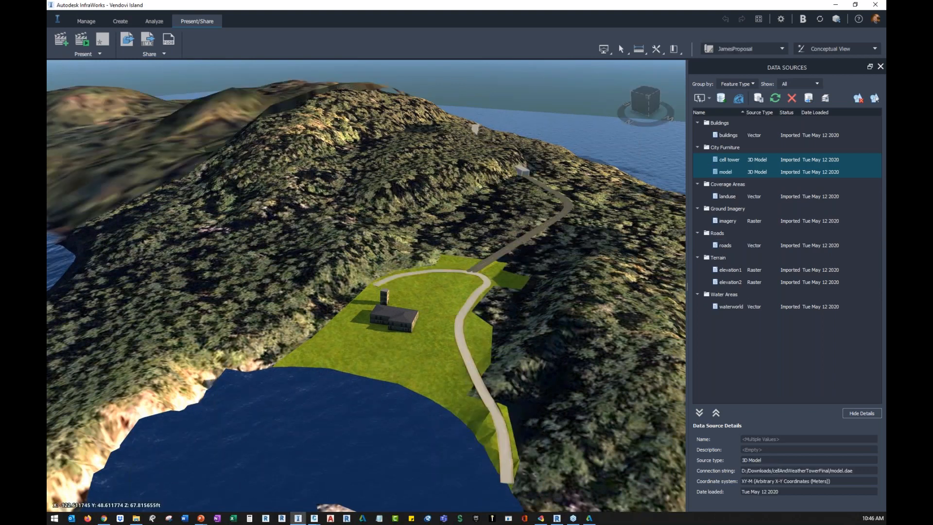
# - Examine the cell tower and helicopter beside the building, and follow the branch road inland to its tunnel
pyautogui.scroll(5, 469, 295)
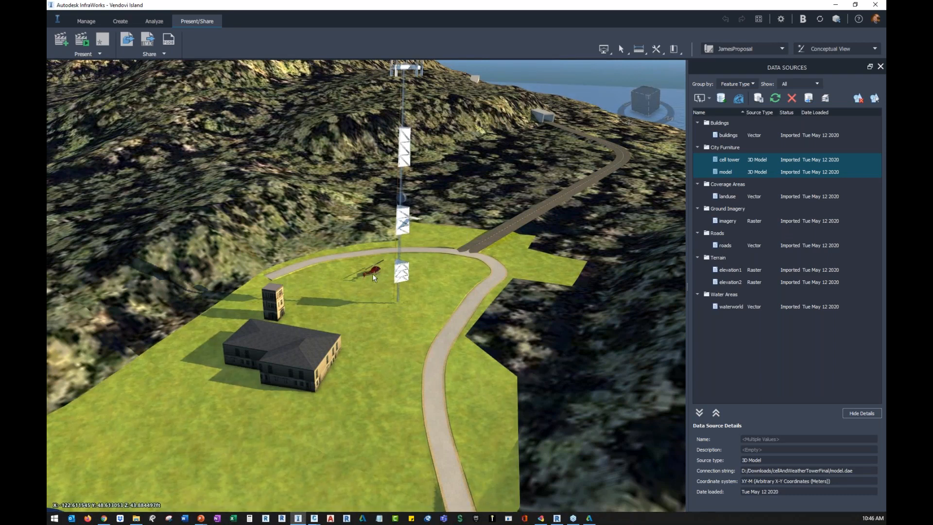
pyautogui.scroll(-3, 432, 299)
pyautogui.moveTo(433, 299); pyautogui.dragTo(391, 311, button='middle')
pyautogui.moveTo(392, 312); pyautogui.dragTo(395, 292)
pyautogui.scroll(-4, 343, 240)
pyautogui.scroll(-2, 363, 249)
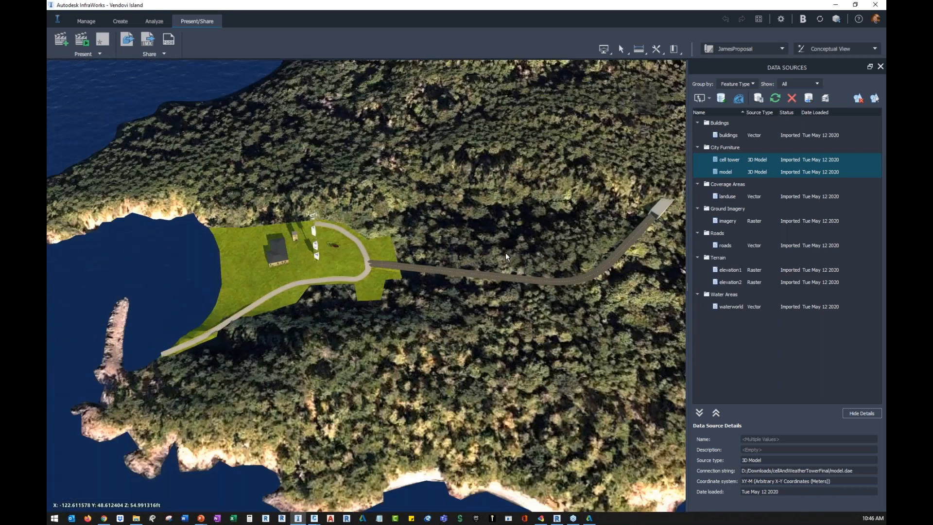
pyautogui.moveTo(506, 252); pyautogui.dragTo(332, 277, button='middle')
pyautogui.scroll(2, 593, 167)
pyautogui.moveTo(594, 168); pyautogui.dragTo(327, 317, button='middle')
pyautogui.moveTo(510, 234); pyautogui.dragTo(373, 335, button='middle')
pyautogui.scroll(2, 450, 258)
pyautogui.scroll(-4, 490, 279)
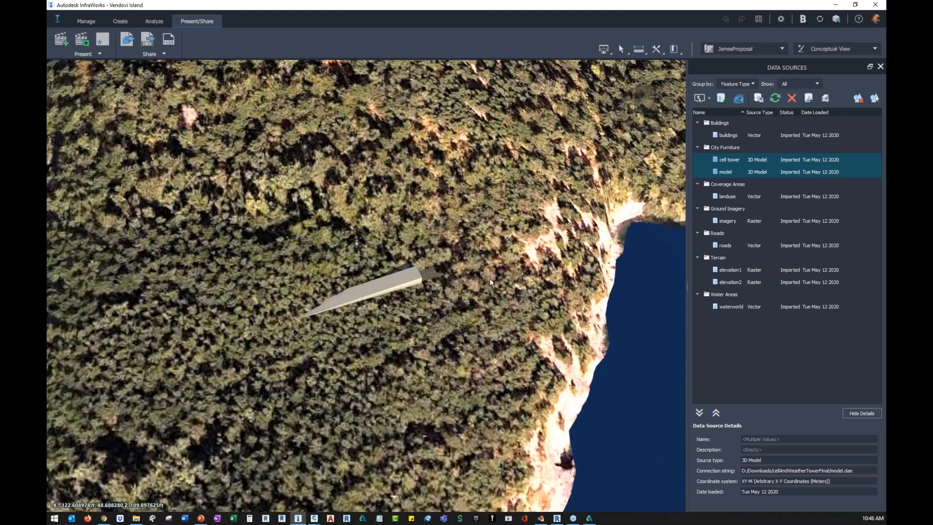
# - Examine the proposal across the island from several angles, including the hilltop tower, the tunnel and the building site
pyautogui.moveTo(429, 287); pyautogui.dragTo(356, 175)
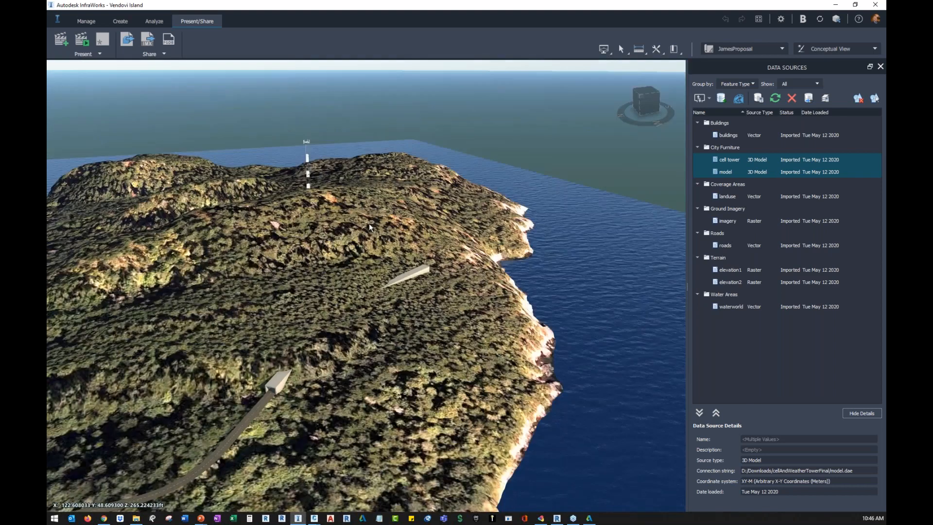
pyautogui.moveTo(369, 224); pyautogui.dragTo(461, 206)
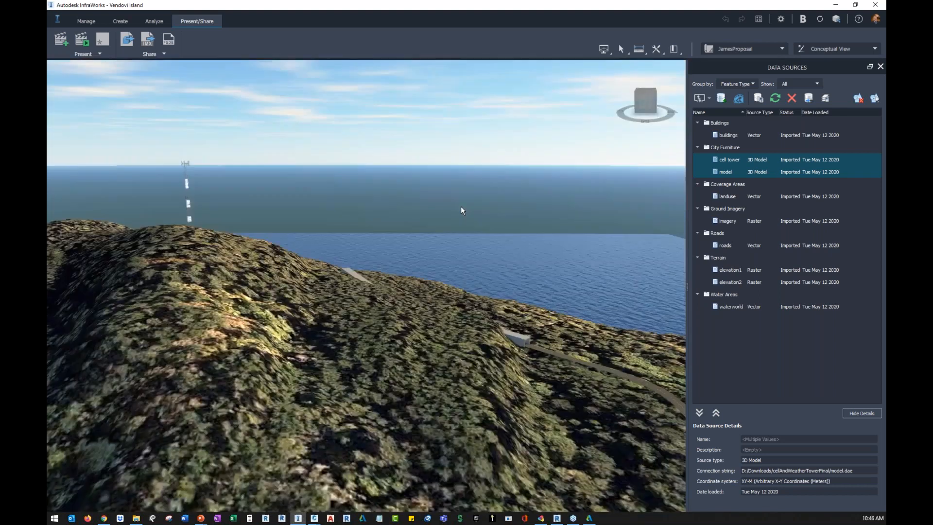
pyautogui.scroll(-4, 464, 292)
pyautogui.moveTo(368, 279); pyautogui.dragTo(417, 278)
pyautogui.moveTo(455, 303); pyautogui.dragTo(452, 321)
pyautogui.moveTo(440, 313); pyautogui.dragTo(348, 223, button='middle')
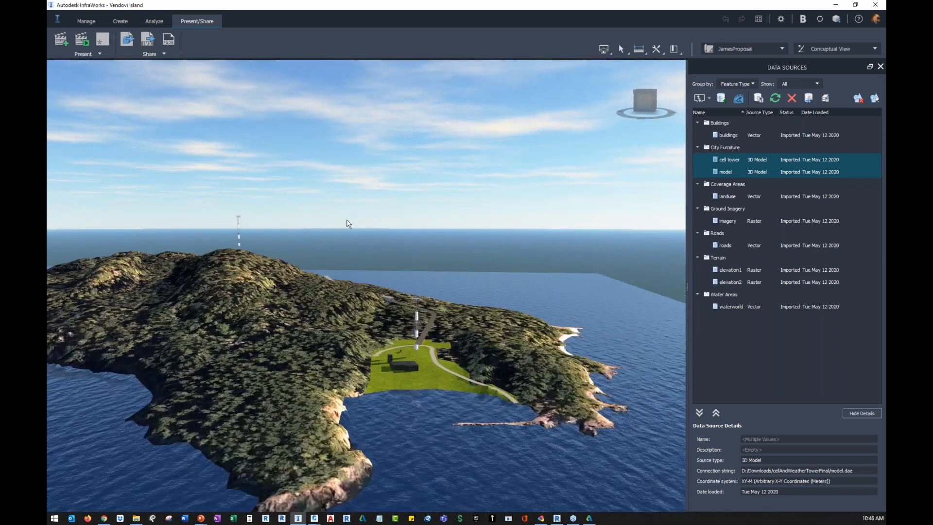
pyautogui.scroll(4, 428, 415)
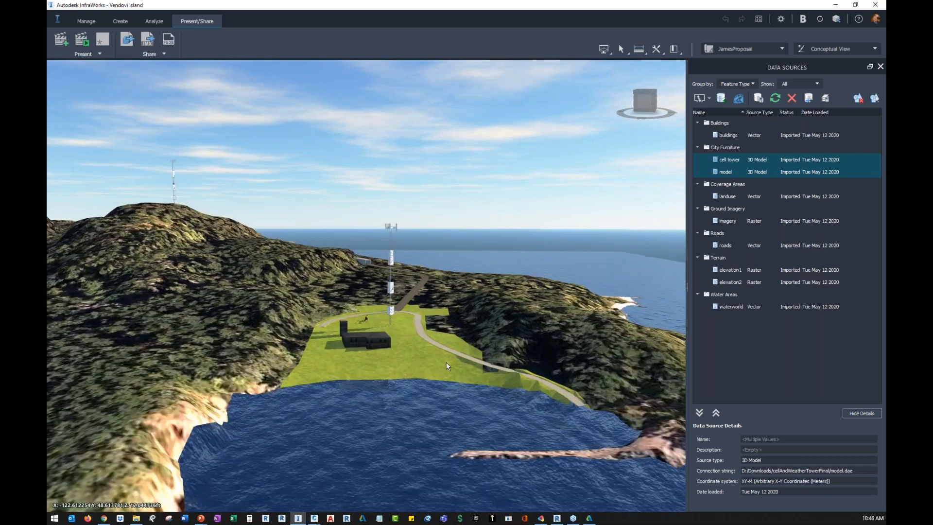
pyautogui.scroll(4, 509, 316)
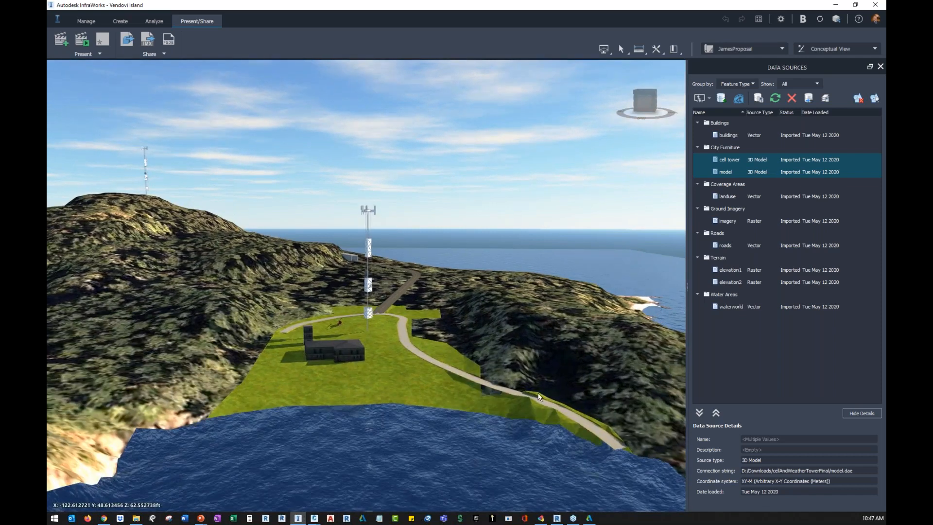
pyautogui.scroll(2, 536, 431)
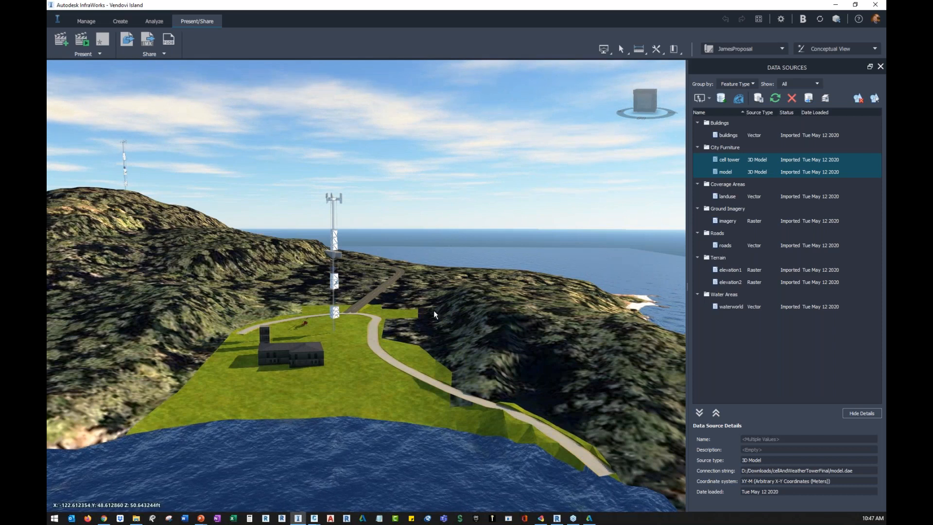
# - Return to the InfraWorks home page and review which models are stored locally and which in the cloud
pyautogui.click(66, 18)
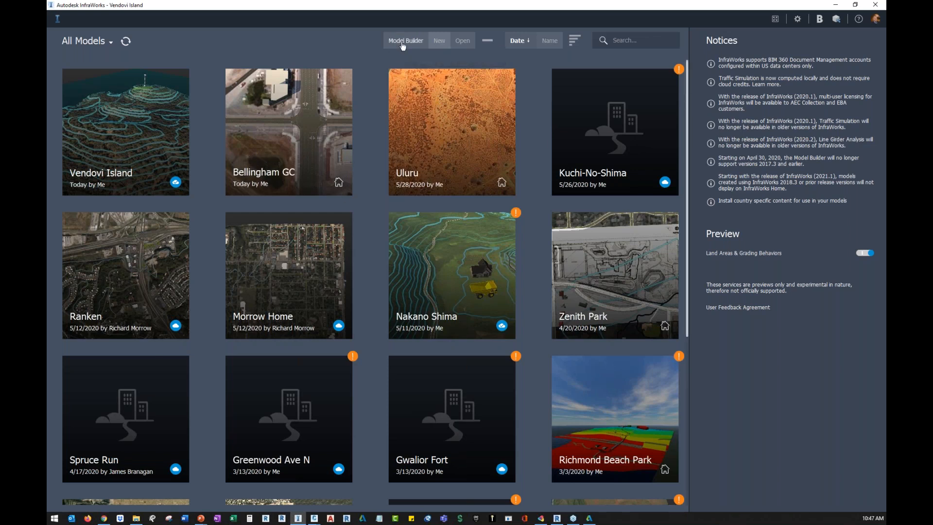
pyautogui.moveTo(340, 190)
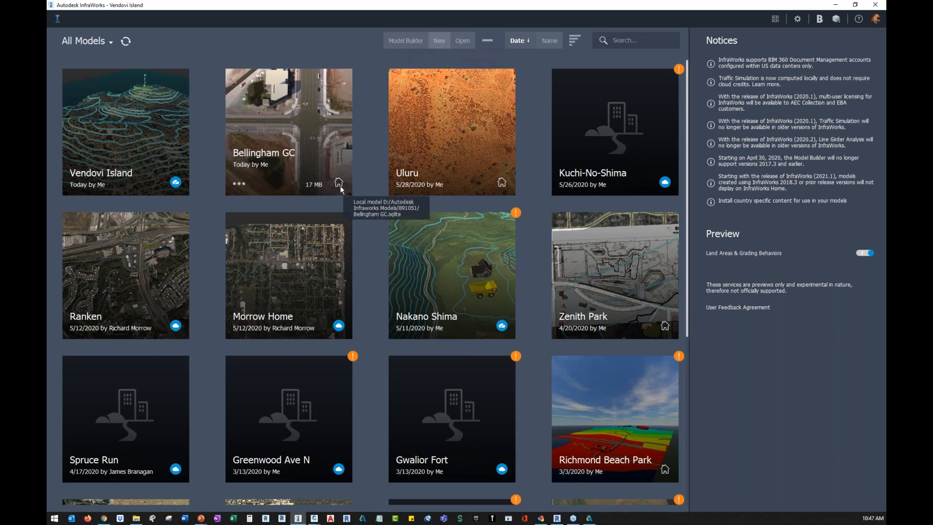
pyautogui.moveTo(174, 190)
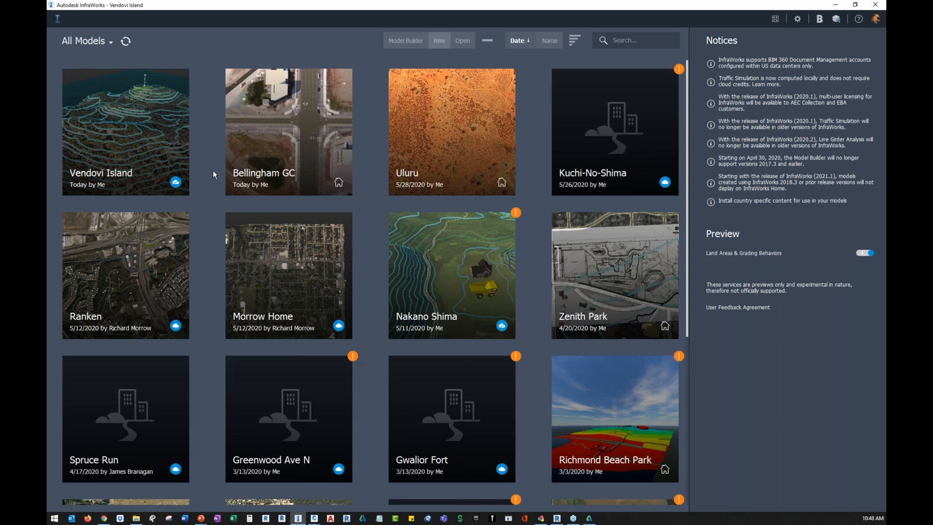
pyautogui.moveTo(170, 170)
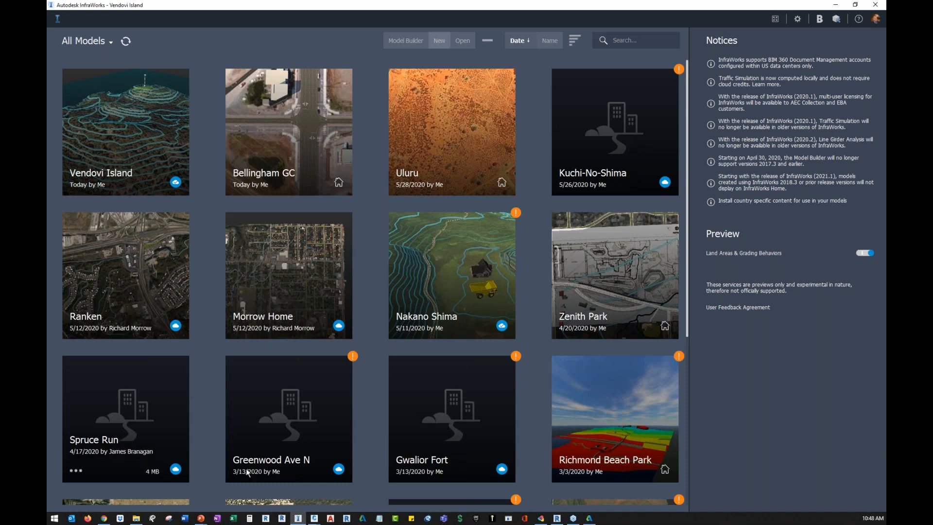
pyautogui.scroll(-5, 251, 415)
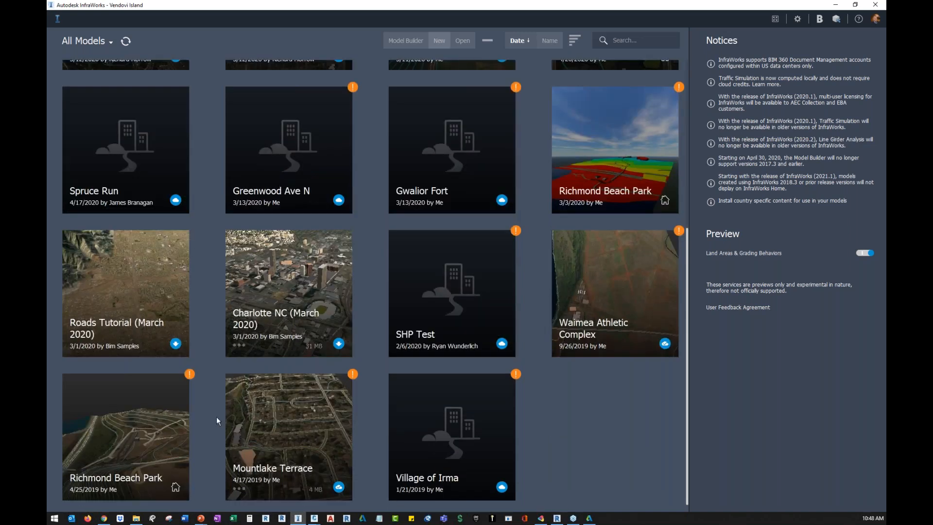
pyautogui.scroll(5, 341, 459)
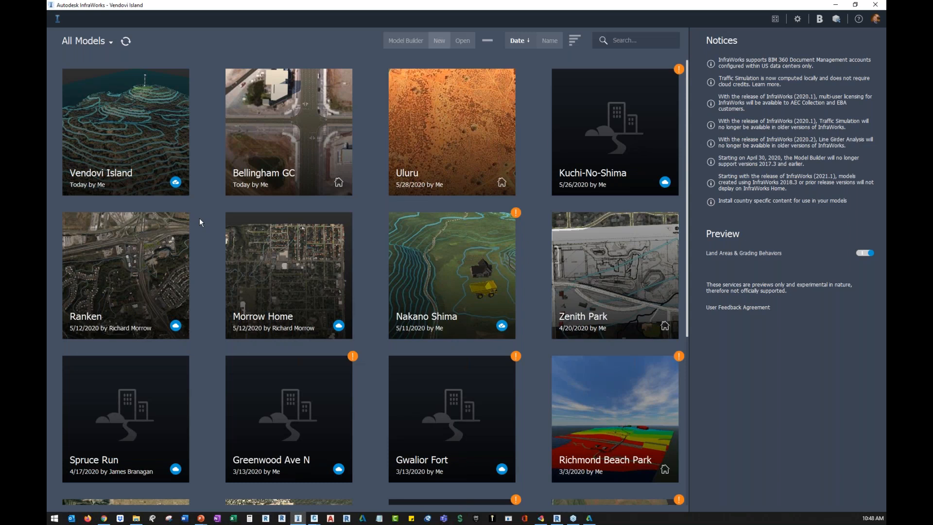
# - Reopen the Vendovi Island model and view the island with the building site, towers and road
pyautogui.click(152, 154)
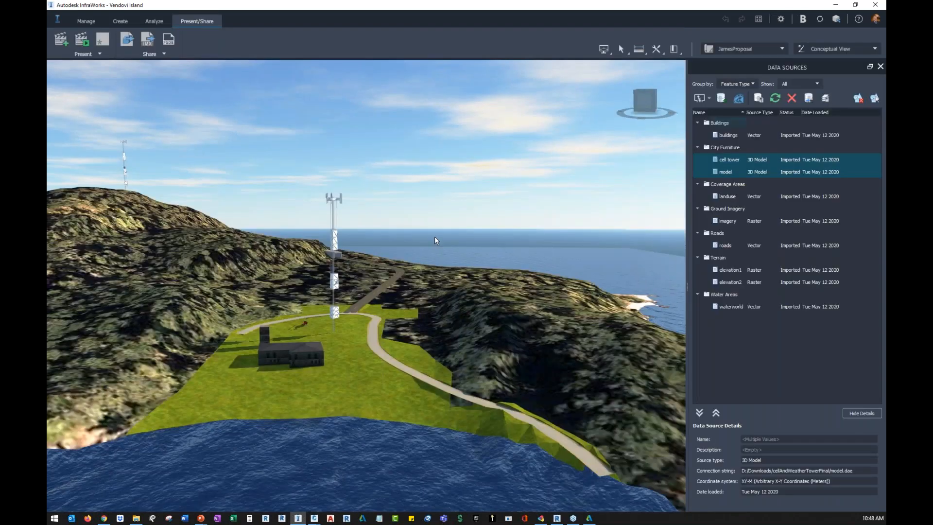
pyautogui.scroll(-3, 517, 281)
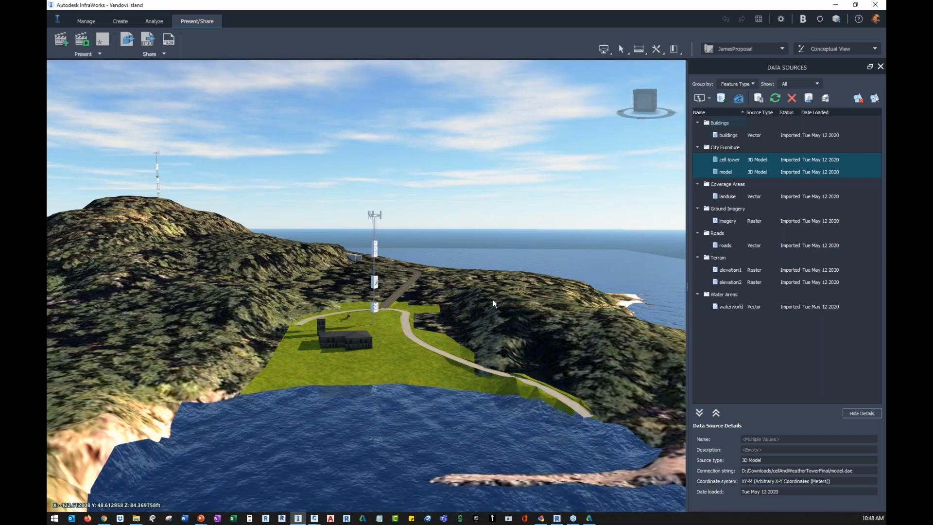
pyautogui.moveTo(431, 314); pyautogui.dragTo(374, 325)
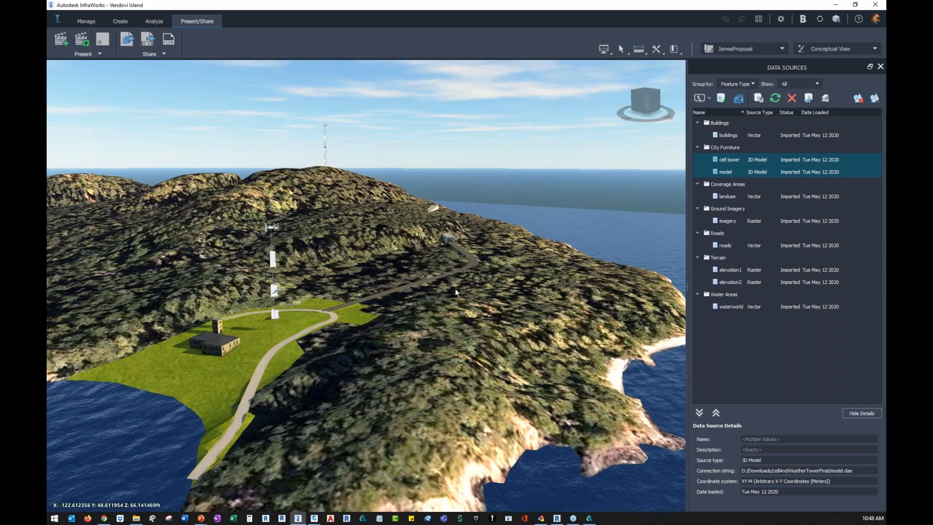
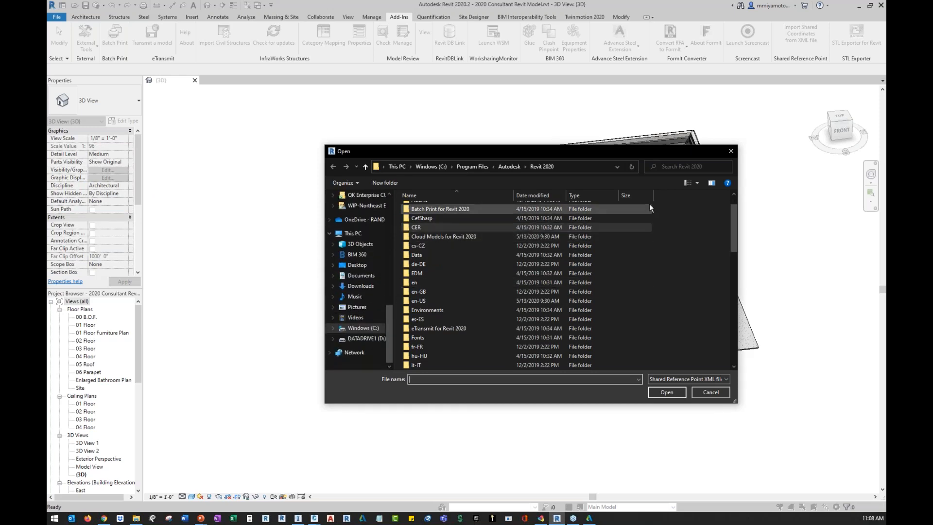
# - Cancel the selection of a Shared Reference Point XML file for importing shared coordinates in Revit
pyautogui.scroll(1, 625, 214)
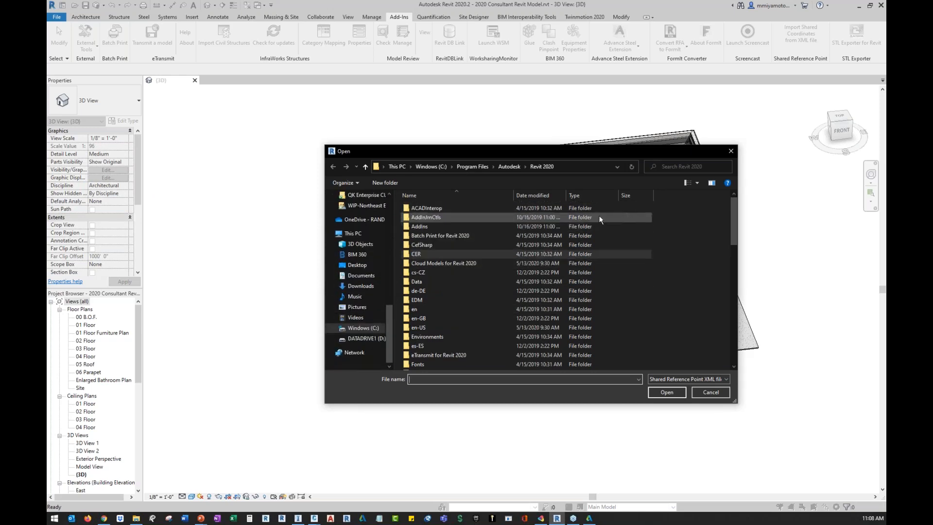
pyautogui.click(731, 150)
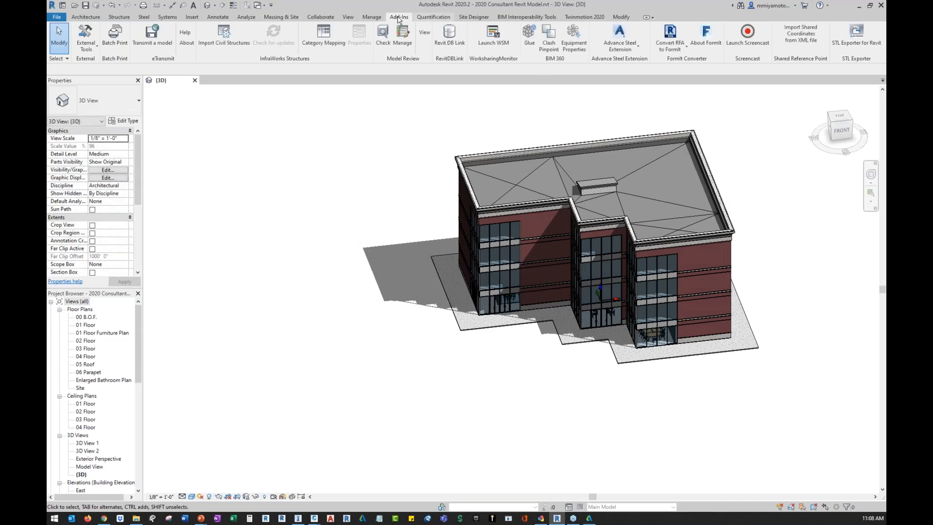
# - Dismiss the save reminder without saving and review the sites defined in the project's location settings
pyautogui.click(371, 17)
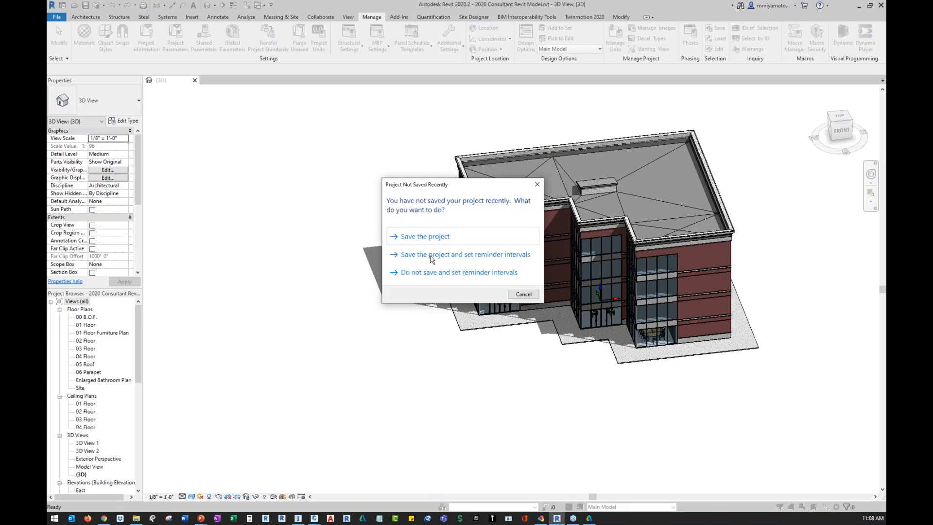
pyautogui.click(433, 275)
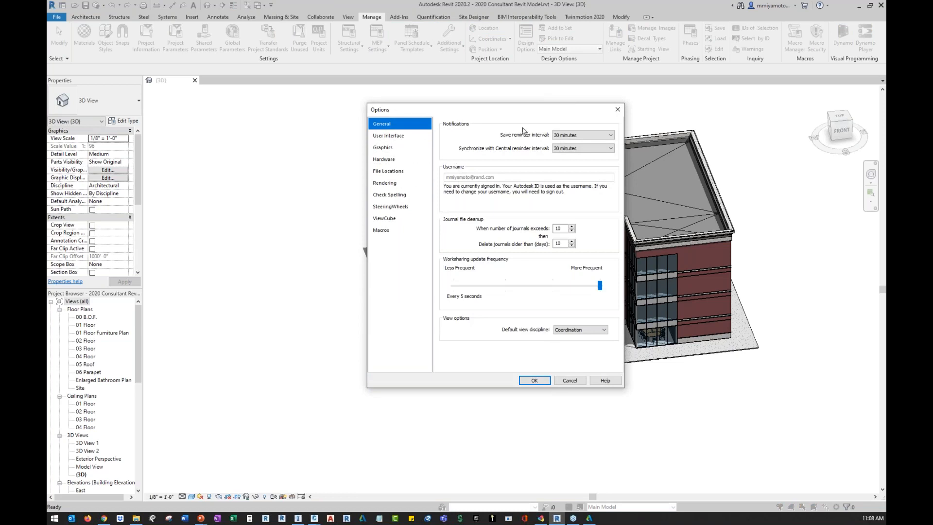
pyautogui.click(618, 109)
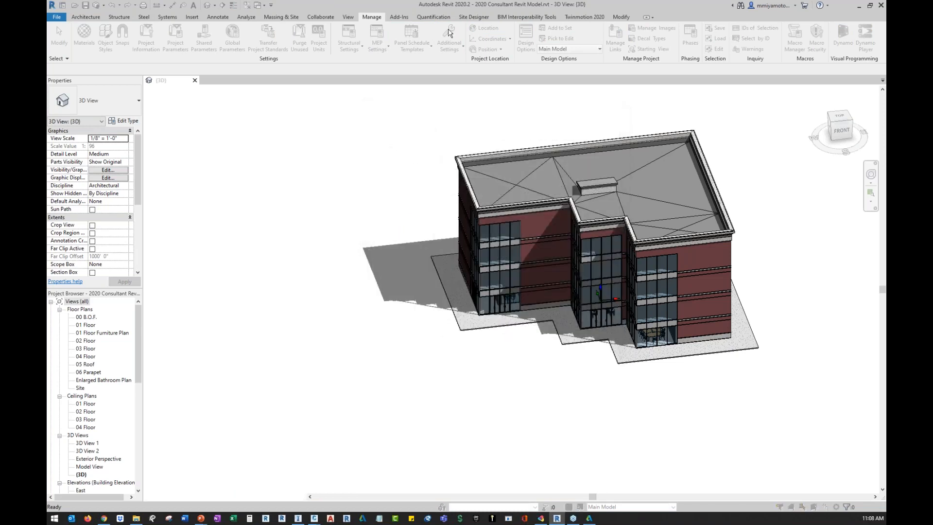
pyautogui.click(490, 28)
pyautogui.click(414, 201)
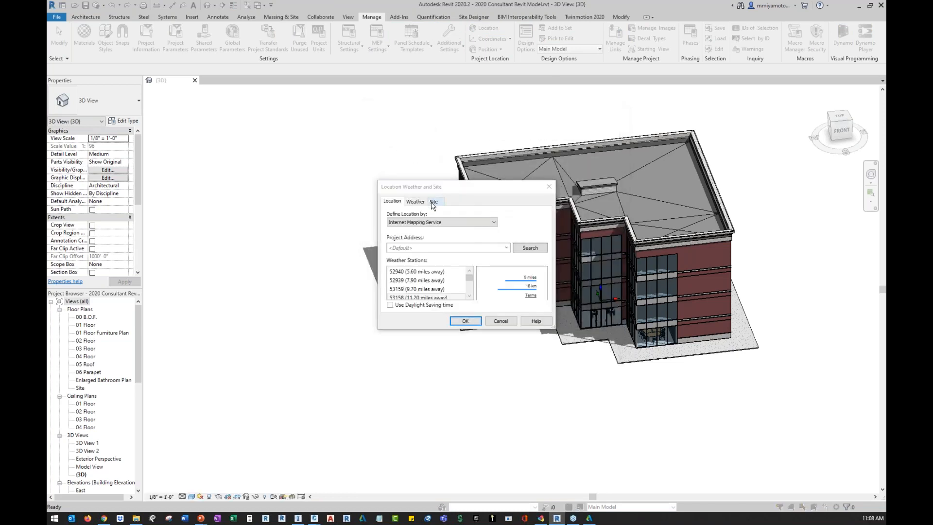
pyautogui.click(433, 202)
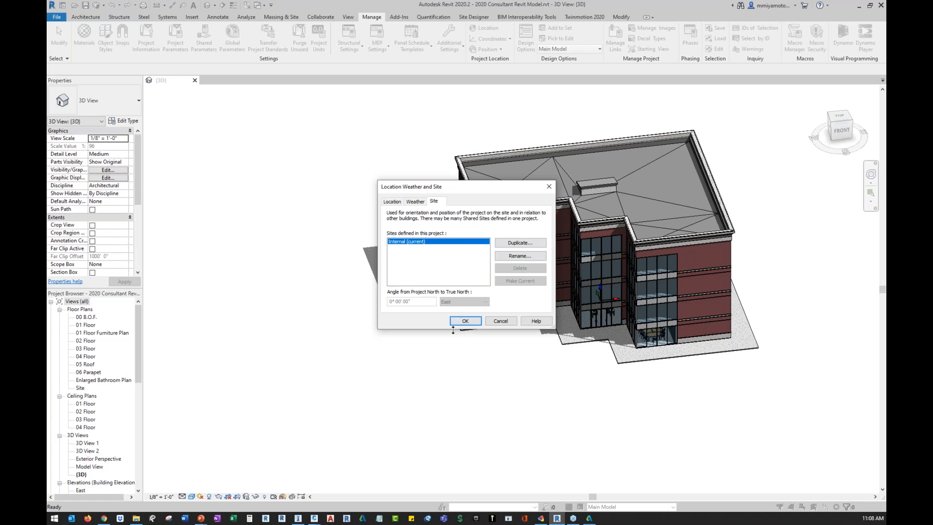
pyautogui.click(465, 322)
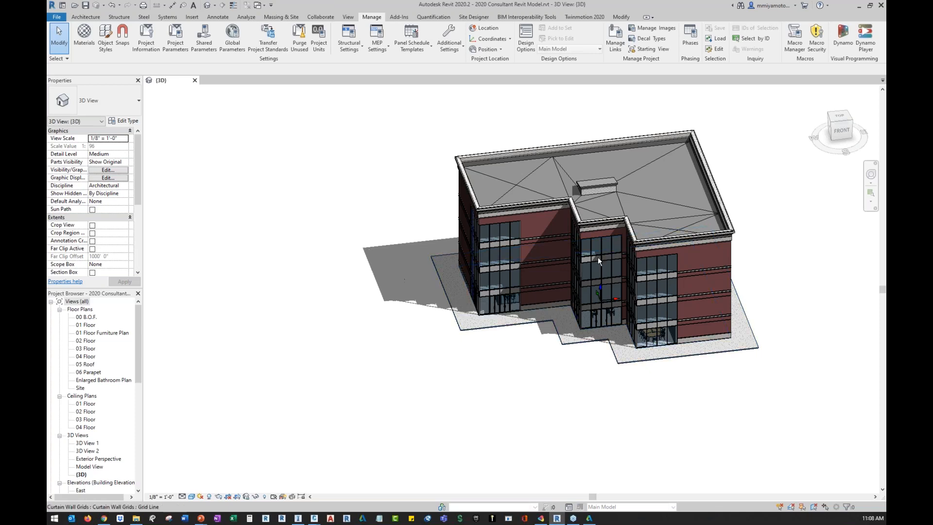
# - View the building model from the top and switch to BIM 360 Document Management in the browser
pyautogui.click(837, 121)
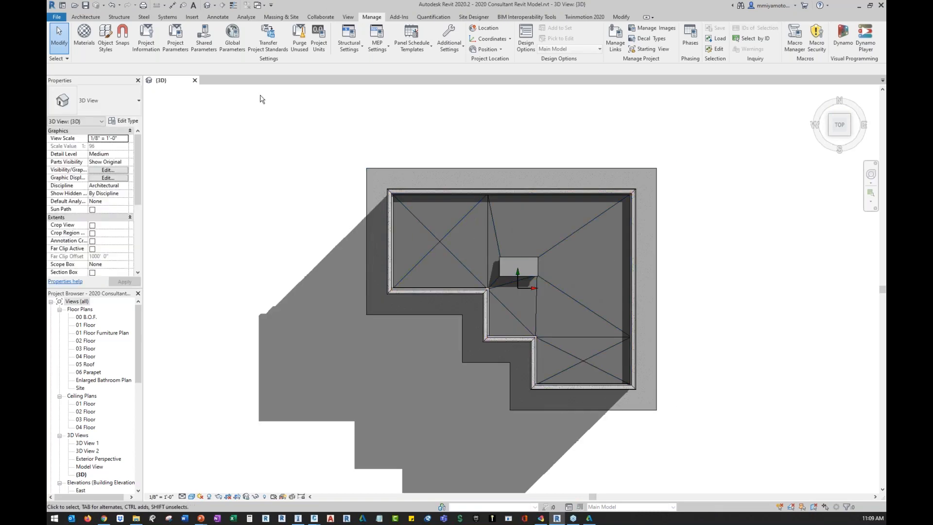
pyautogui.click(192, 17)
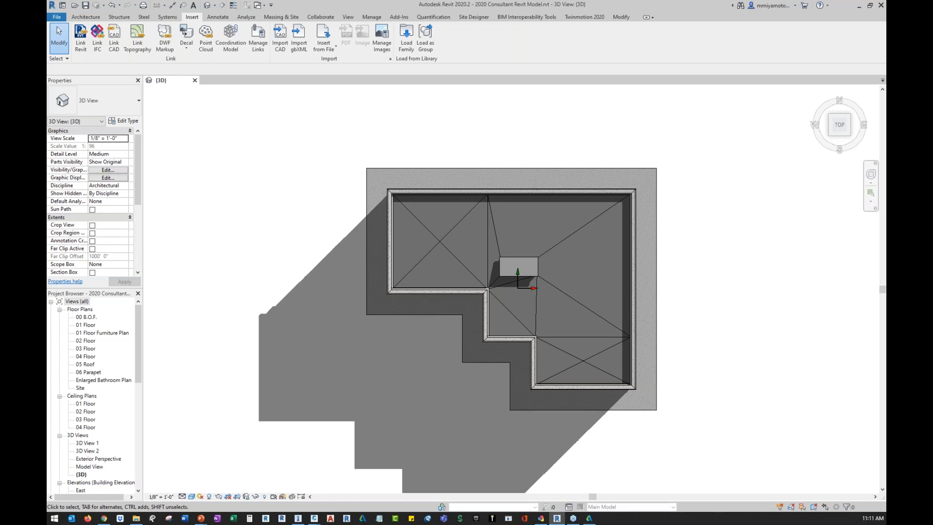
pyautogui.hotkey('alt', 'Tab')
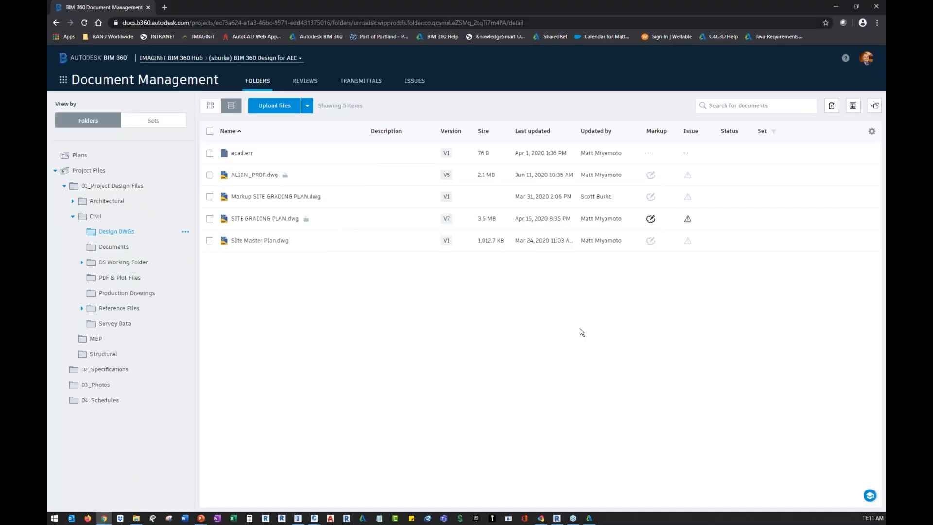